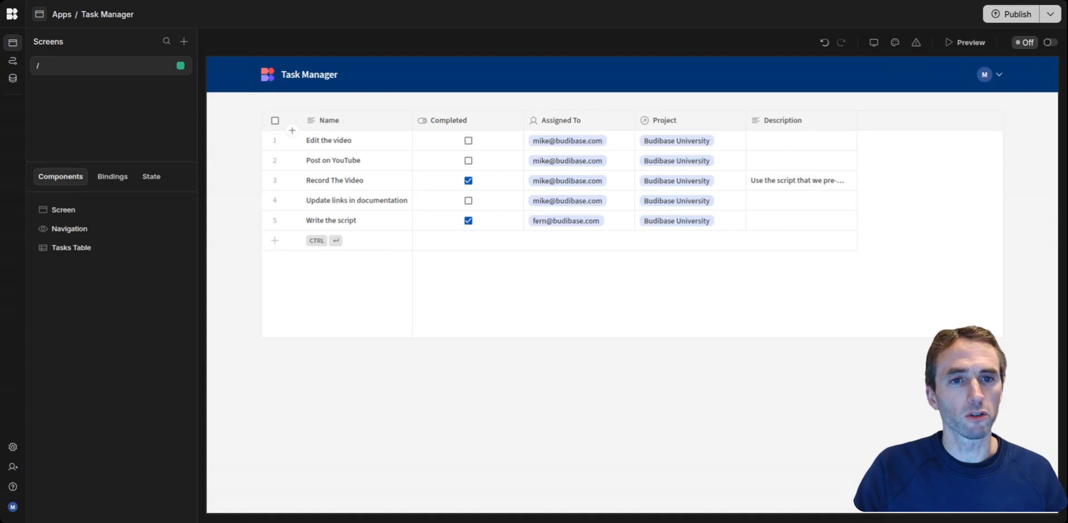
Step: Add the new Filter component to the screen and place it above the Tasks Table
left_click(1030, 485)
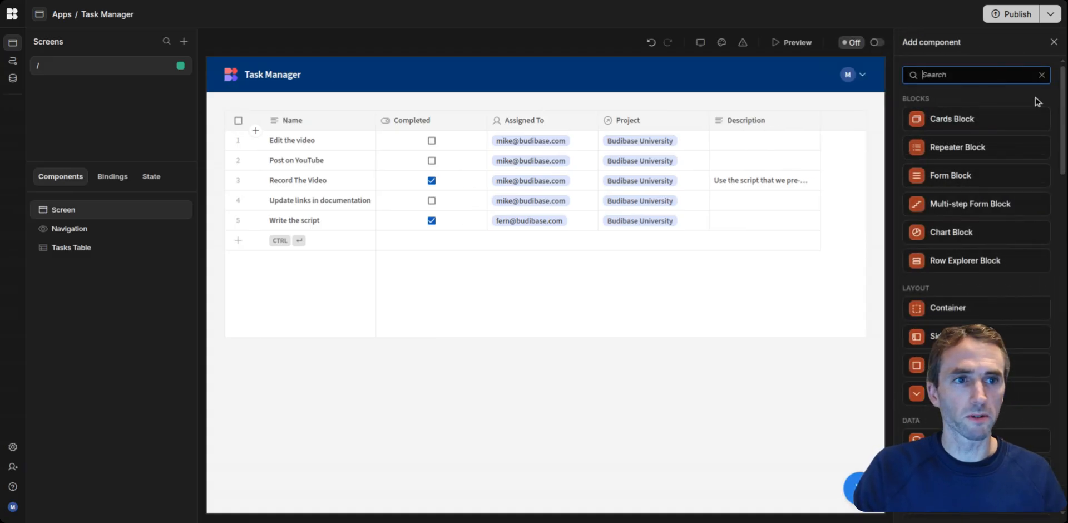
type("fil")
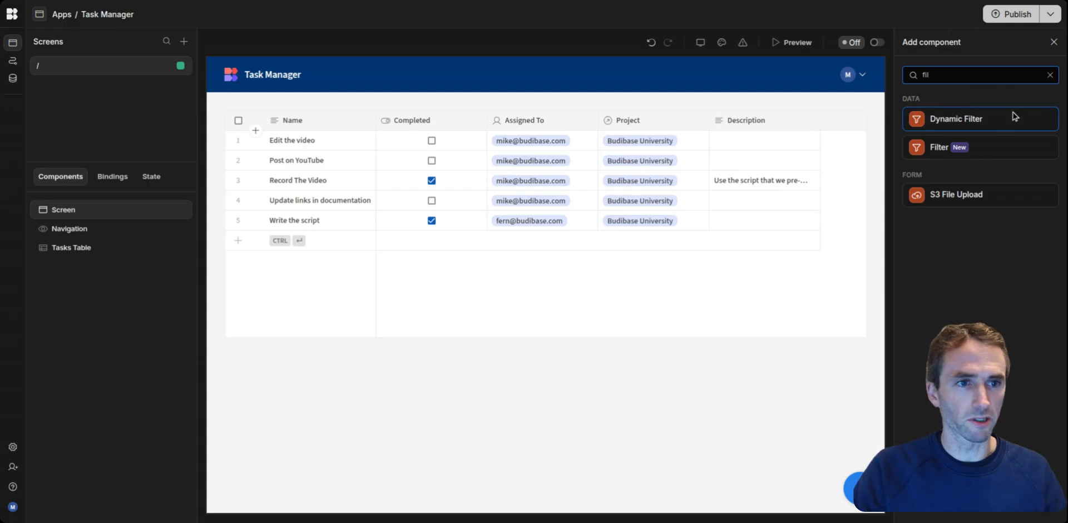
left_click(983, 152)
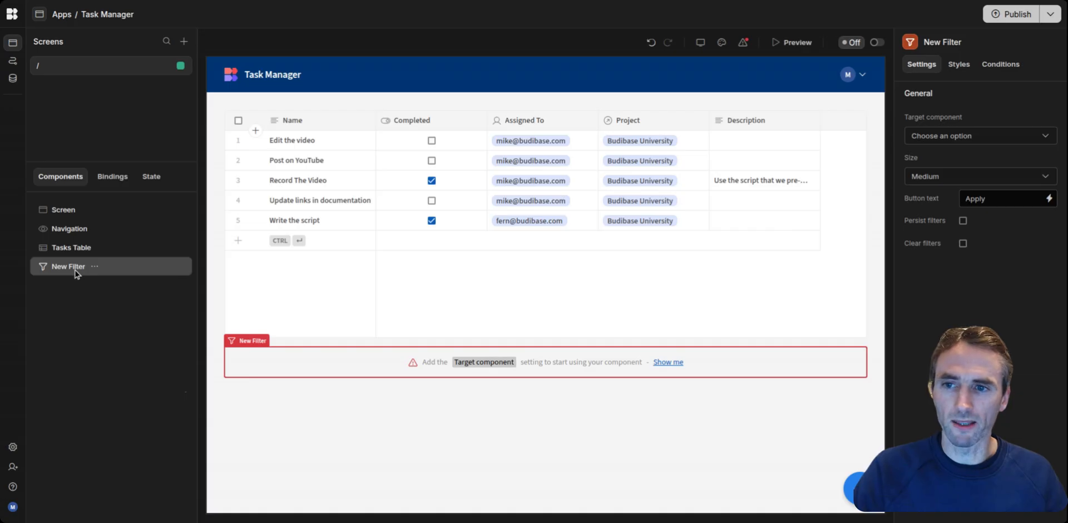
left_click_drag(79, 270, 91, 244)
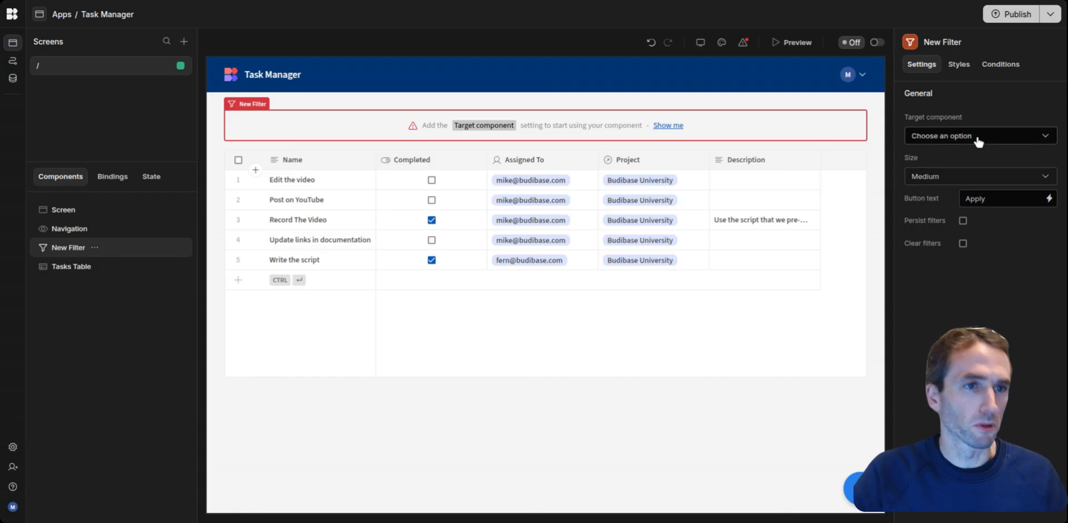
Step: Set the filter's target component to Tasks Table, enable the Name and Completed fields, and check the Name field's settings
left_click(1030, 136)
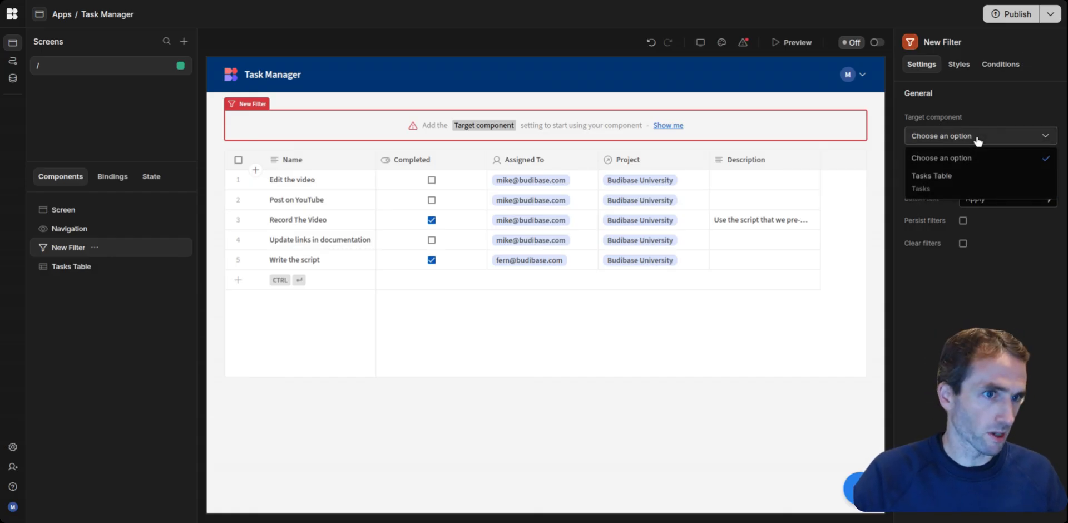
left_click(949, 177)
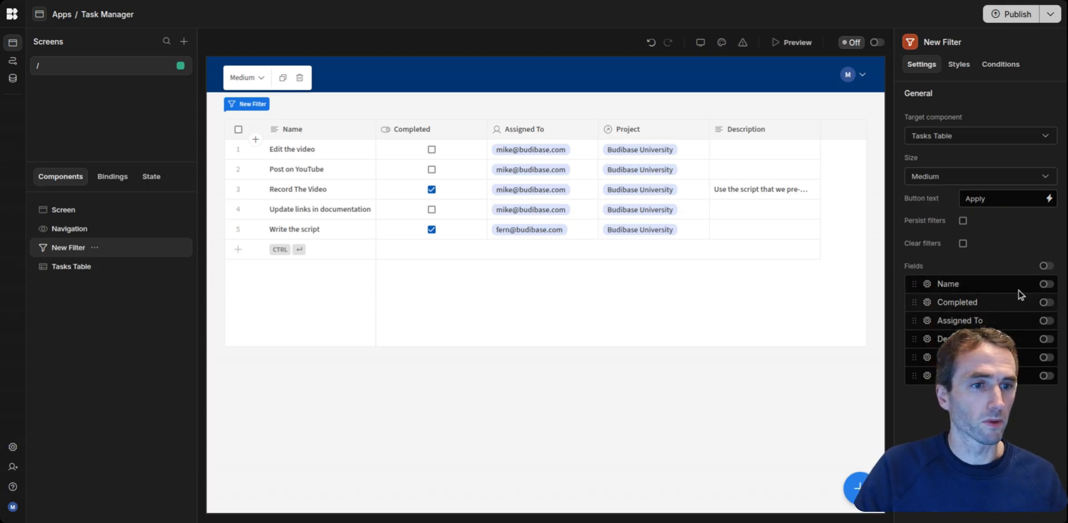
left_click(1046, 284)
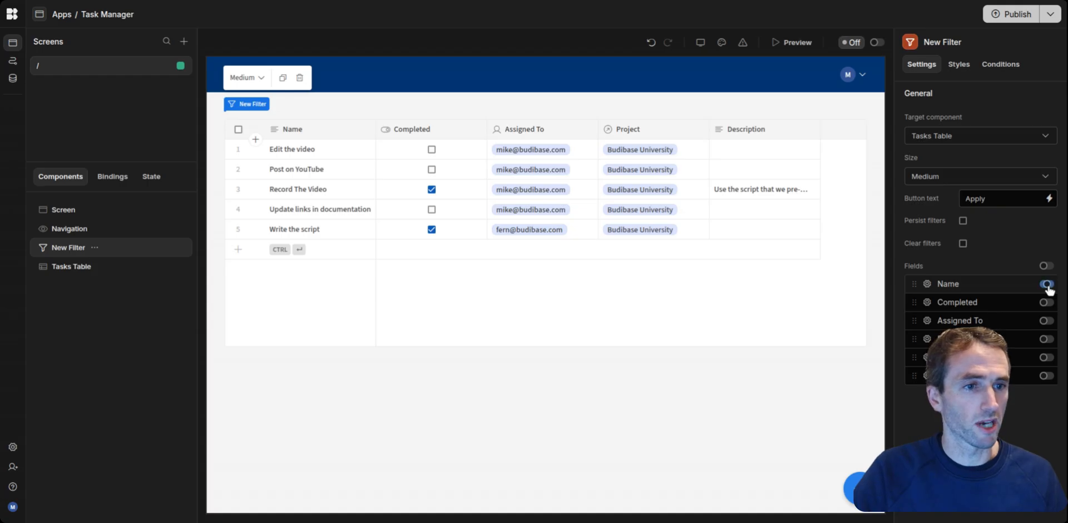
left_click(1047, 302)
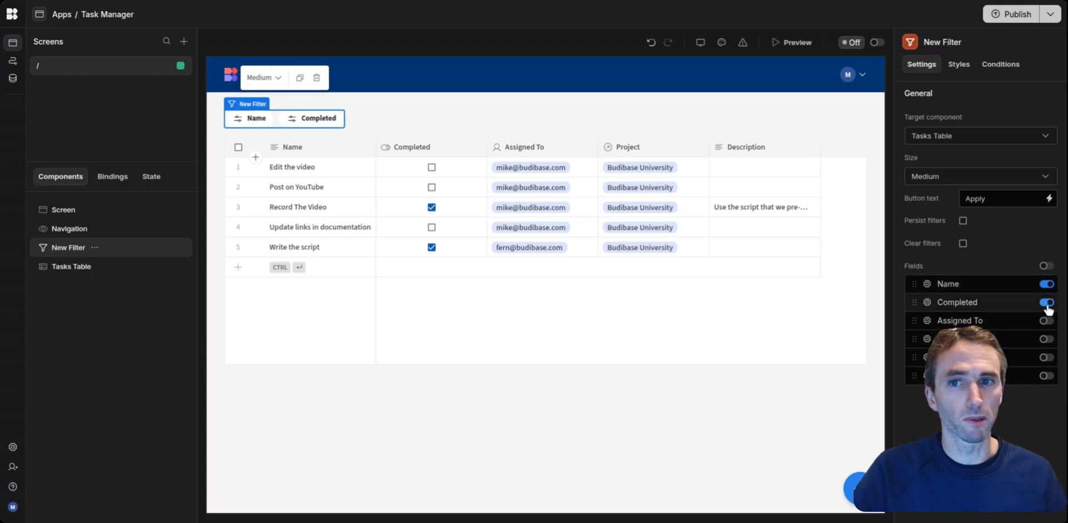
left_click(928, 285)
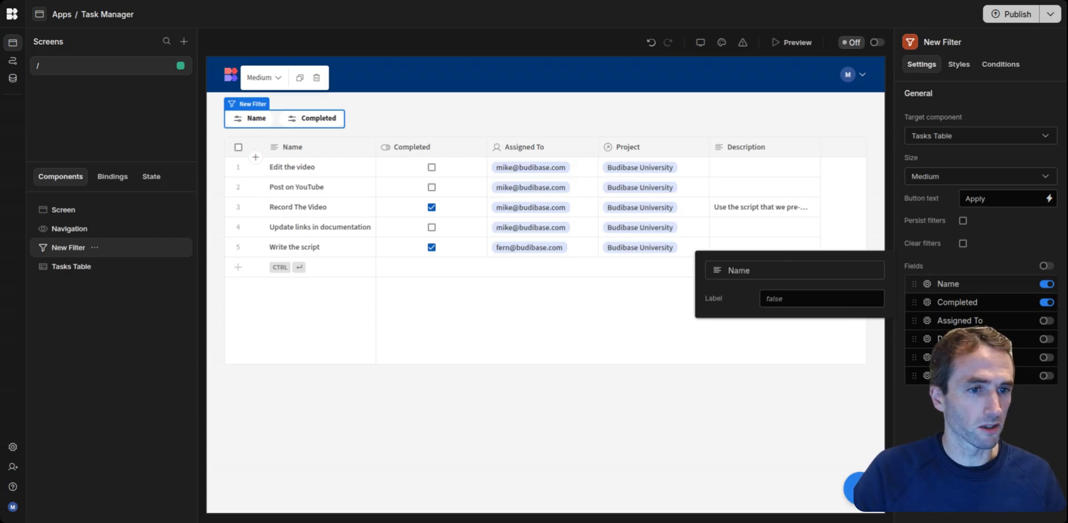
left_click(1007, 434)
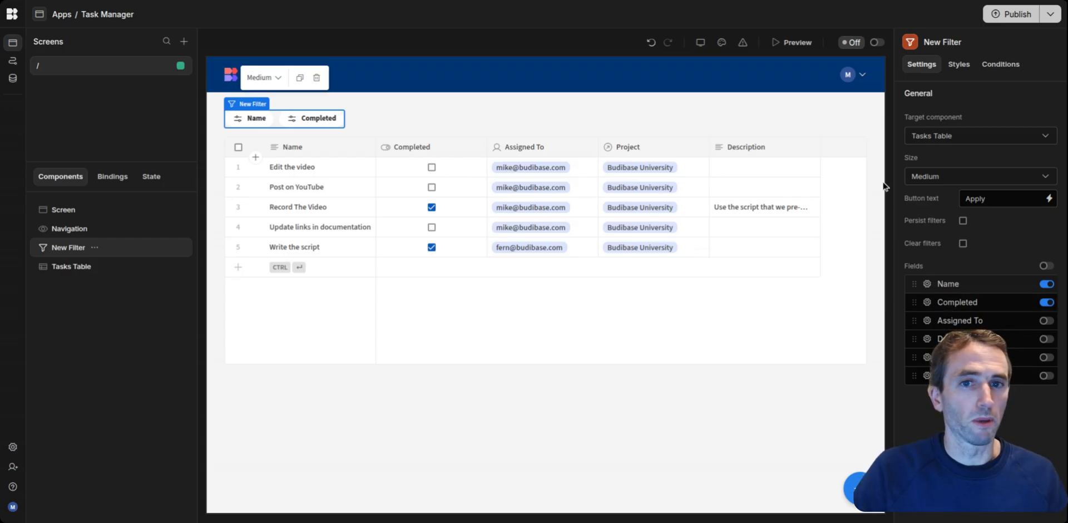
Step: Preview the app and filter the tasks where Name is "Write the script"
left_click(798, 43)
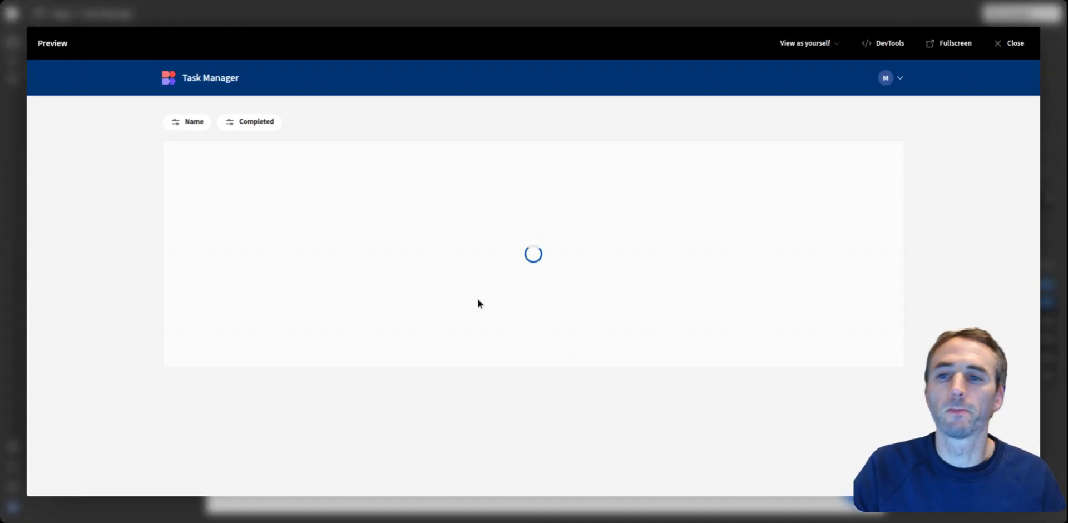
left_click(199, 124)
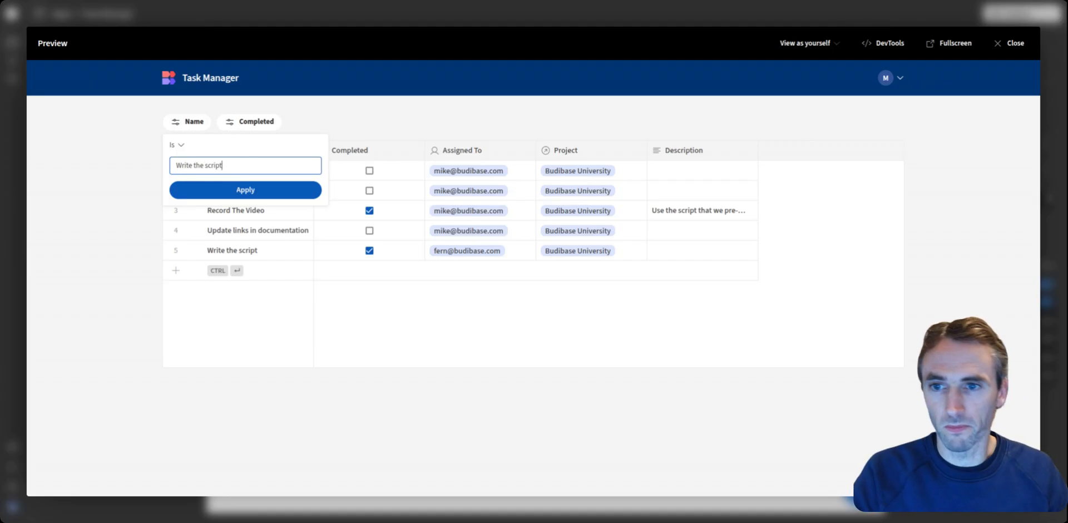
left_click(257, 192)
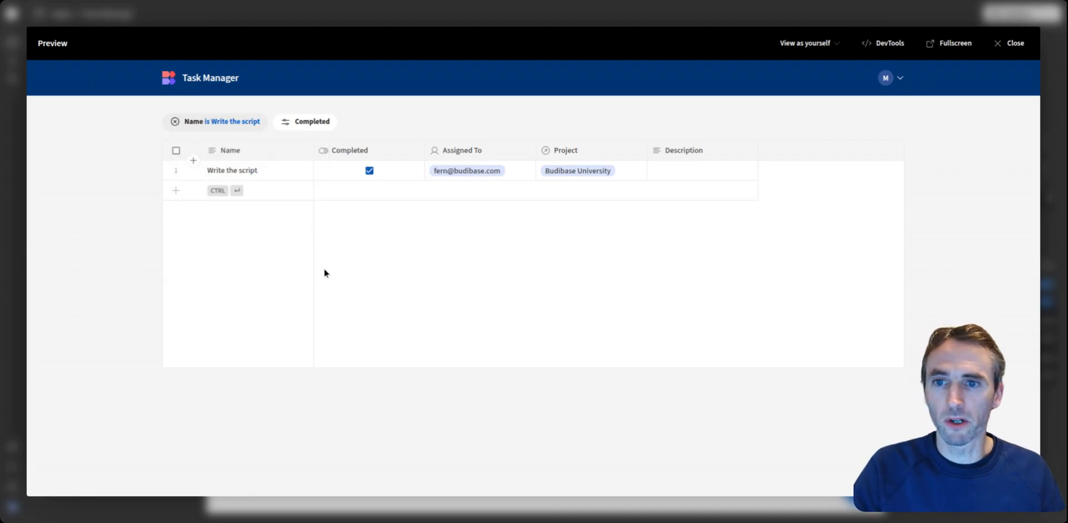
Step: Examine the comparison operators offered by the Name and Completed filters in the preview
left_click(233, 124)
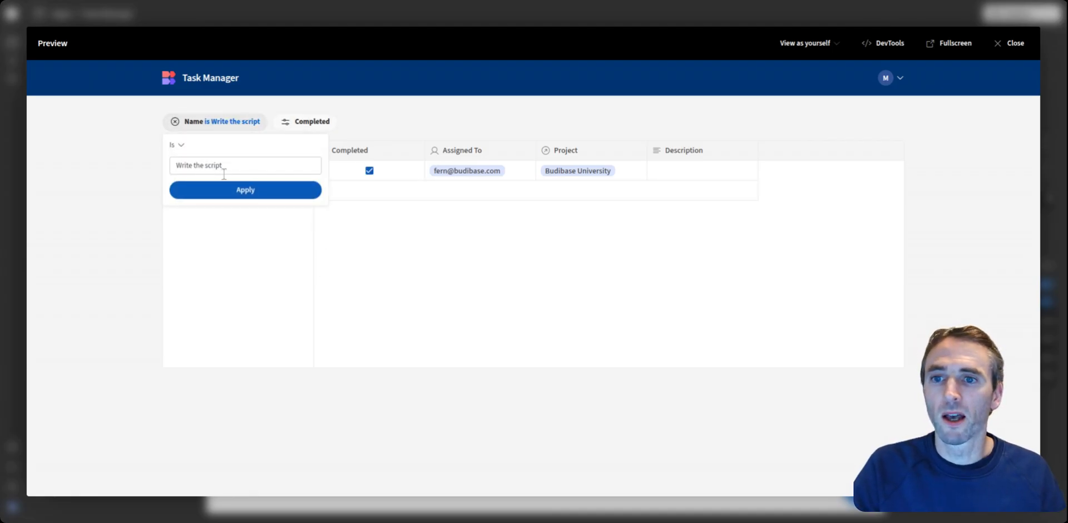
left_click(185, 148)
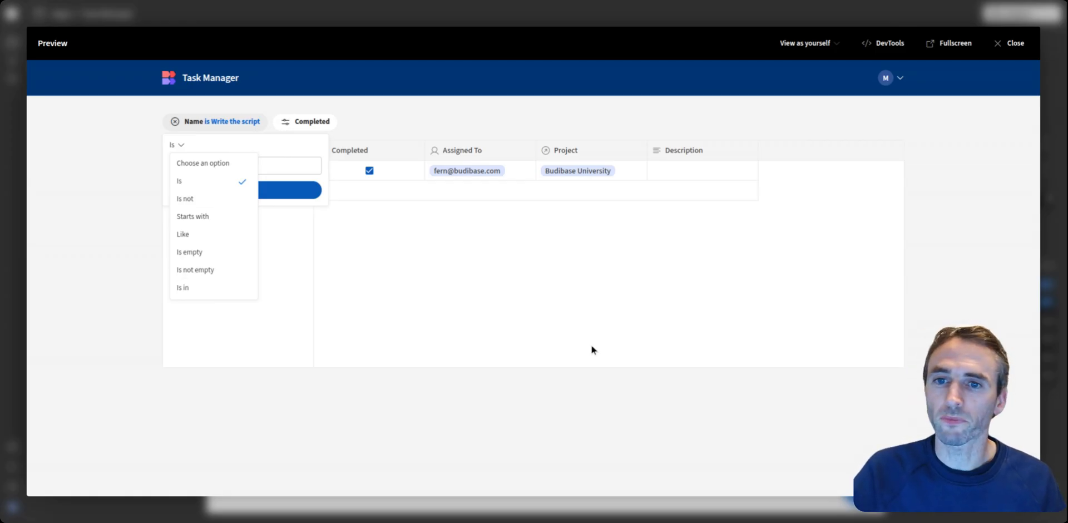
left_click(565, 454)
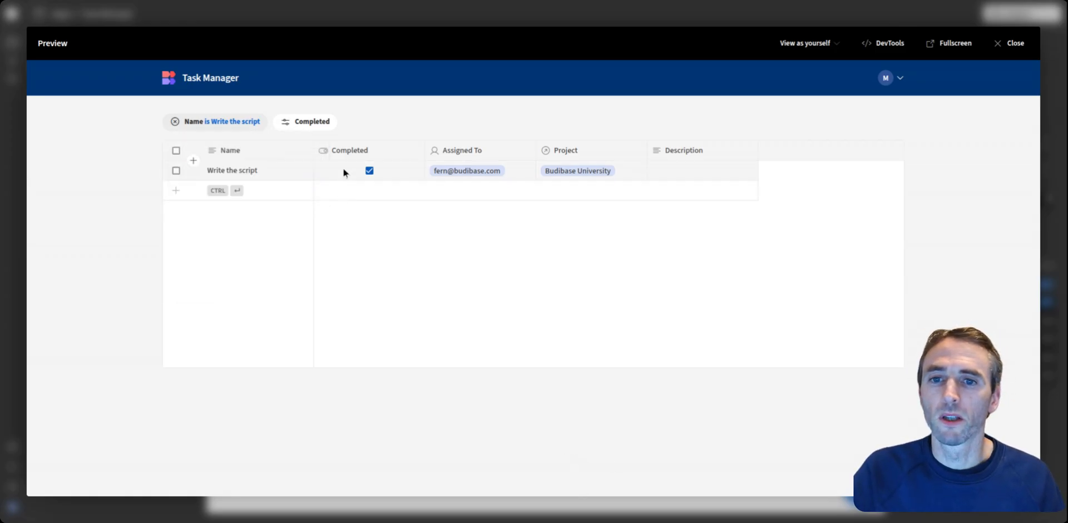
left_click(322, 123)
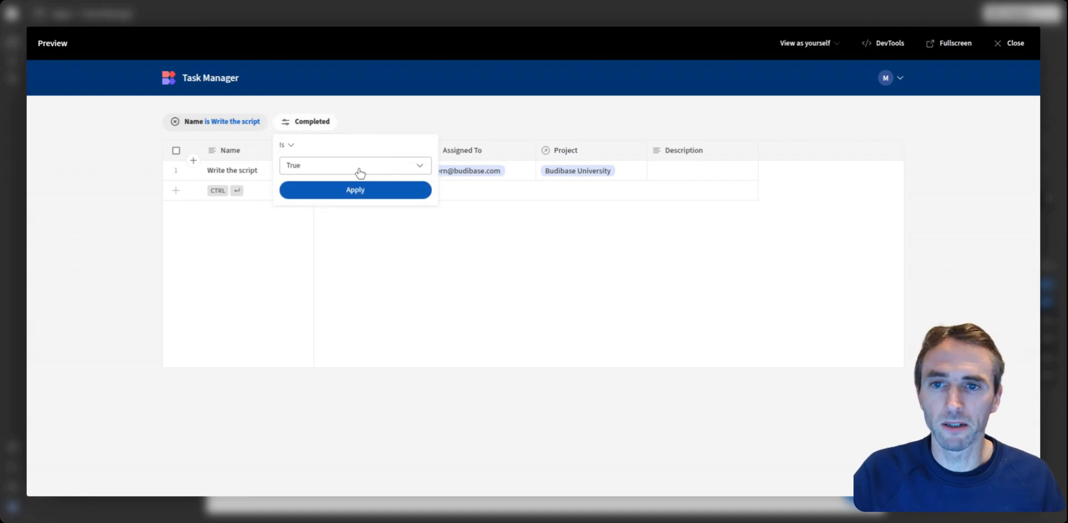
left_click(291, 146)
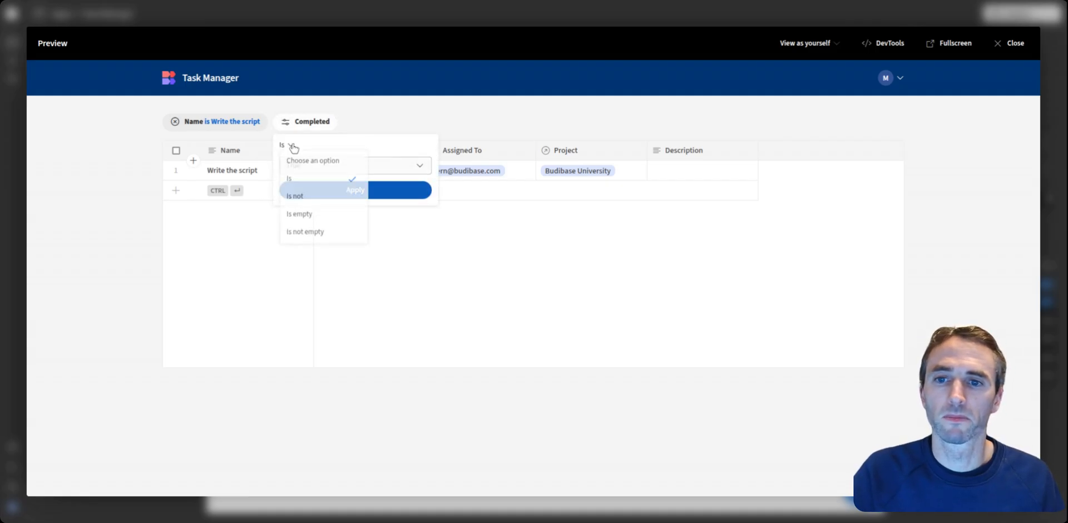
left_click(401, 148)
left_click(551, 431)
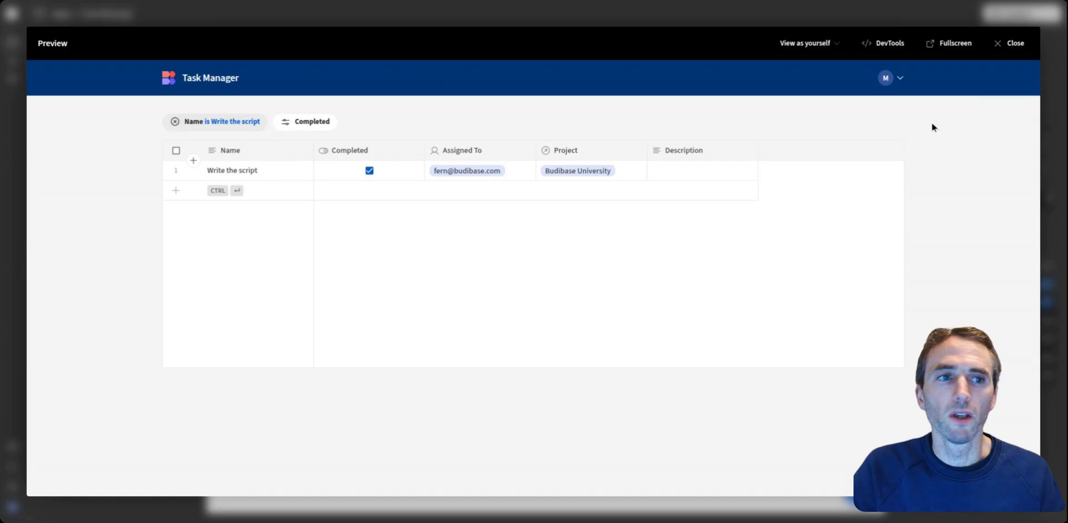
Step: Close the preview and delete the New Filter component from the screen
left_click(1009, 44)
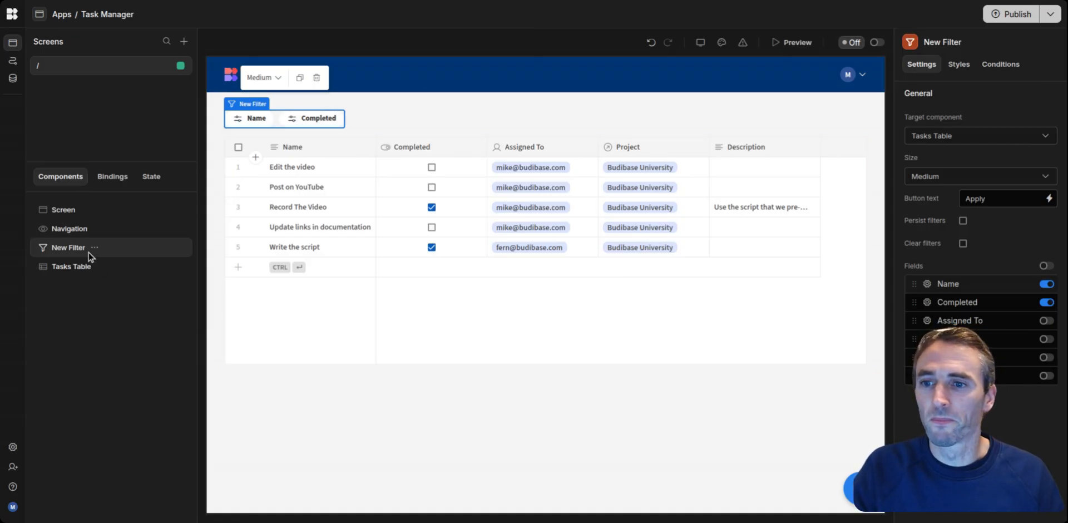
key("Delete")
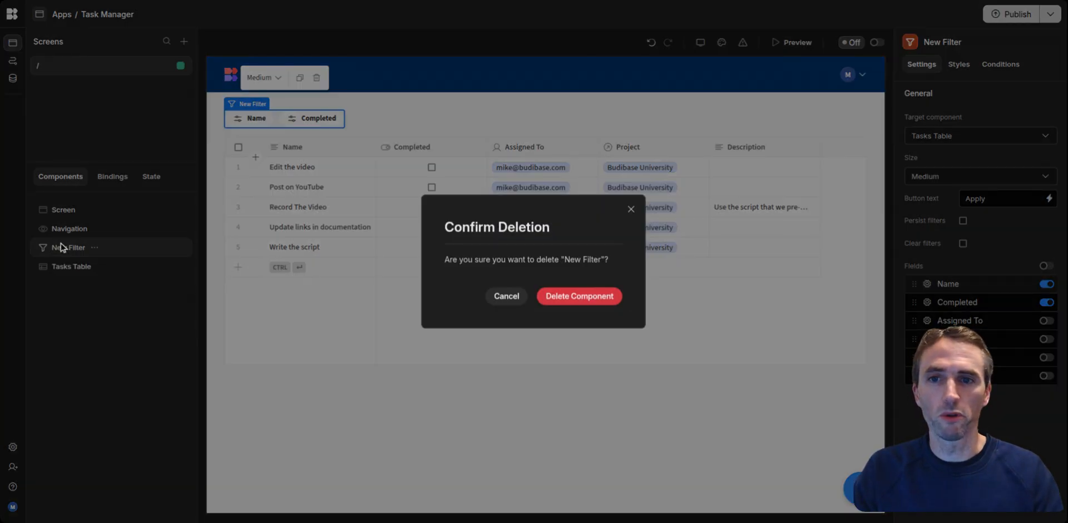
key("Return")
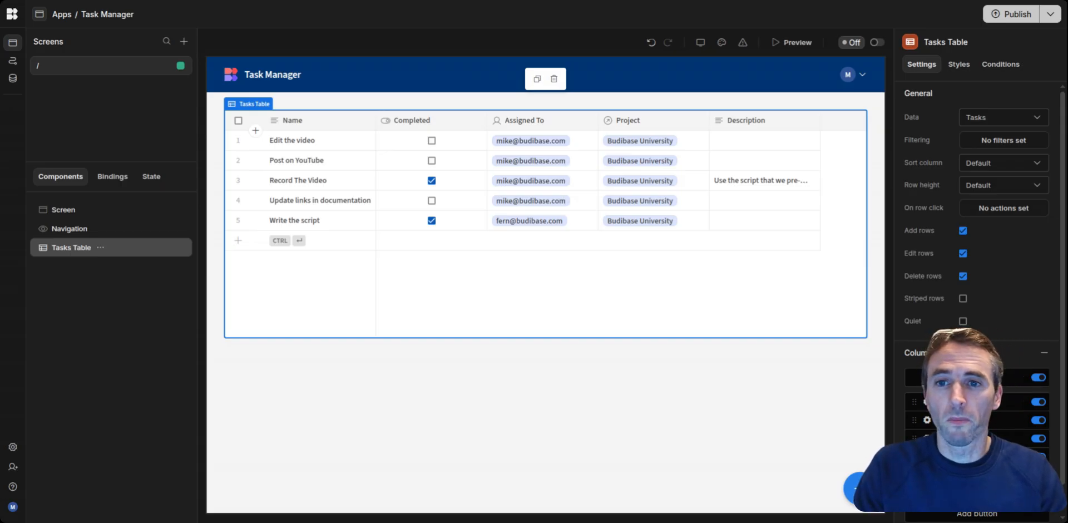
Step: Add a Text Field component to the screen and place it above the Tasks Table
left_click(858, 489)
type("text")
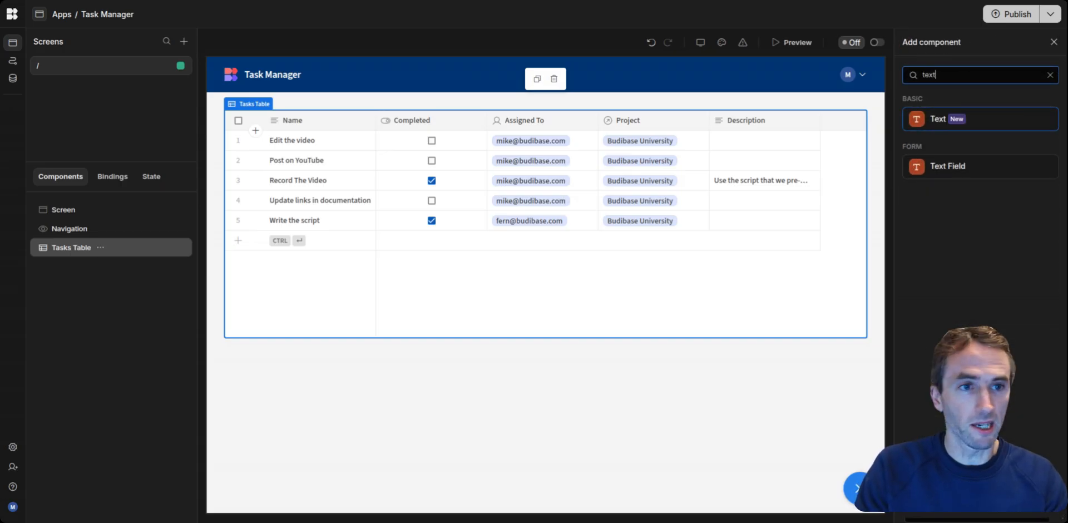
left_click(988, 171)
left_click_drag(47, 269, 64, 243)
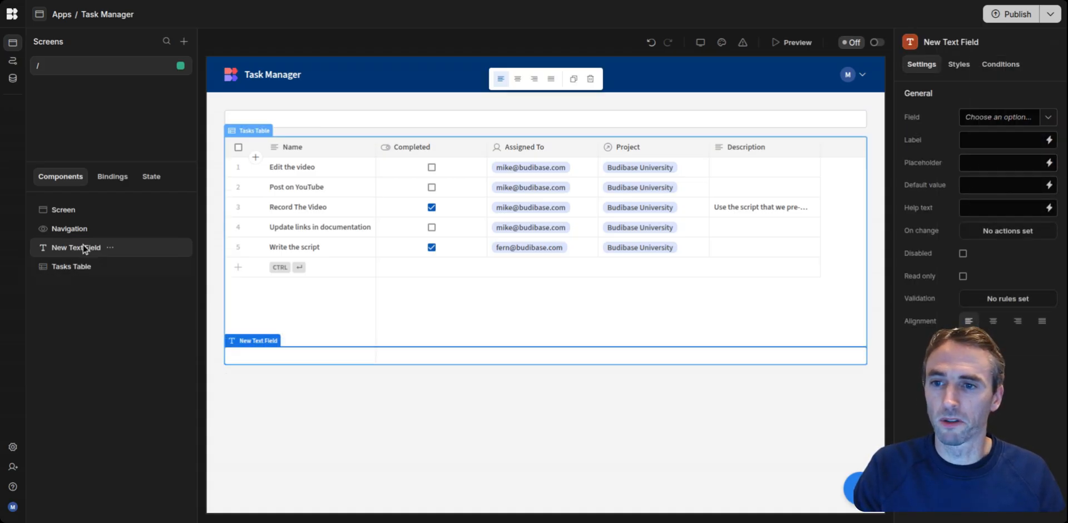
Step: Rename the new text field component to "Search Field"
left_click(993, 42)
key("ctrl+a")
type("Se")
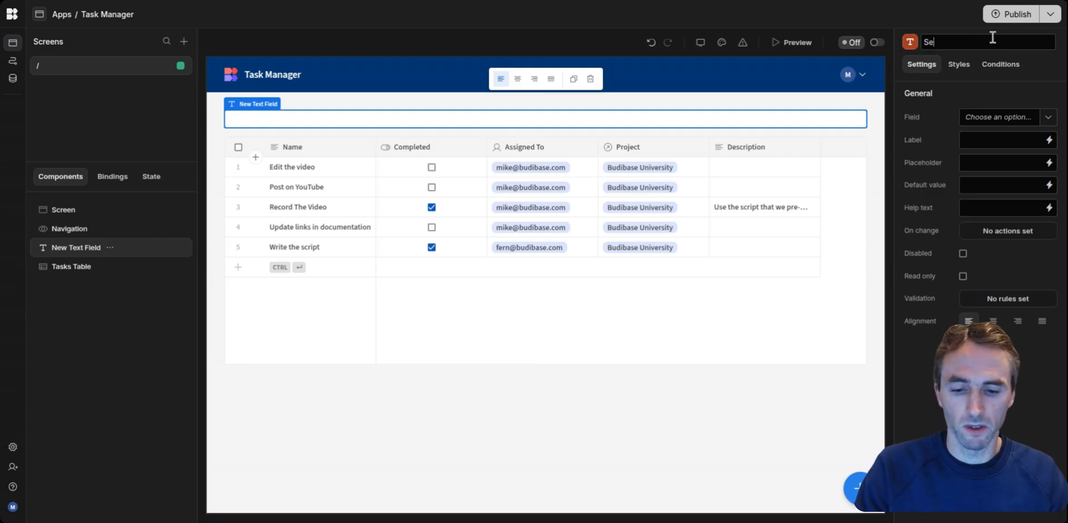
type("arch")
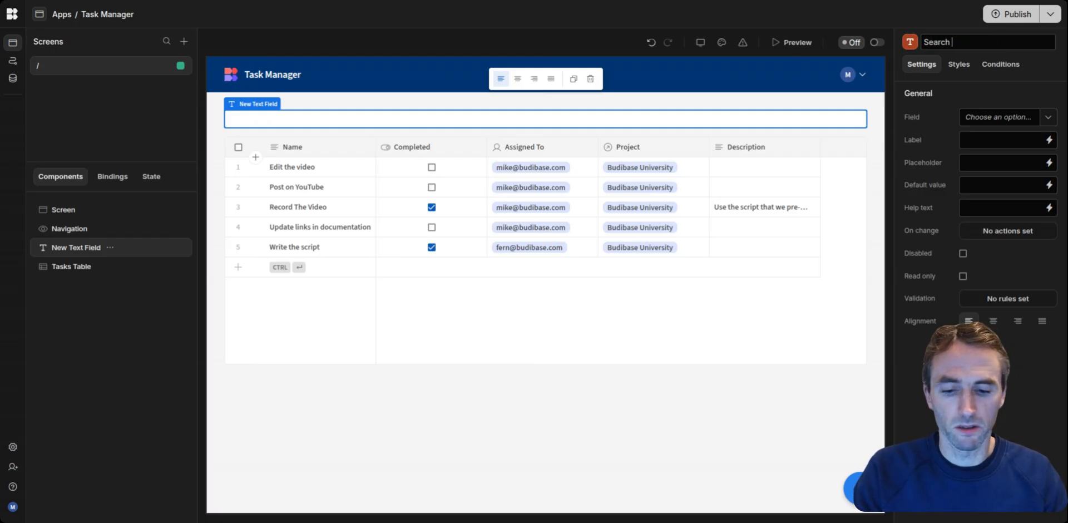
type(" Field")
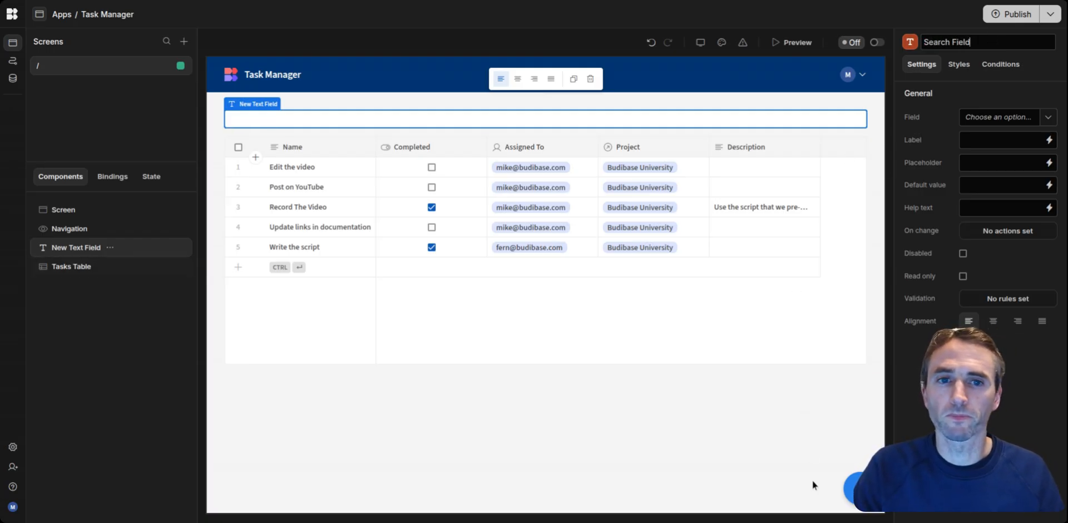
Step: Add a filter group to the Tasks Table with a condition on the Name column using the Like operator
left_click(767, 346)
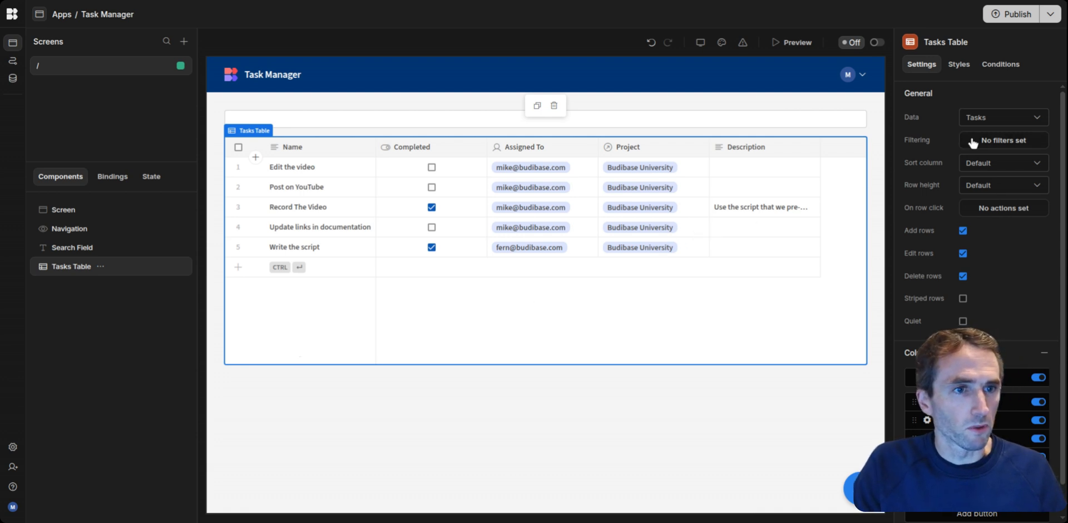
left_click(1006, 140)
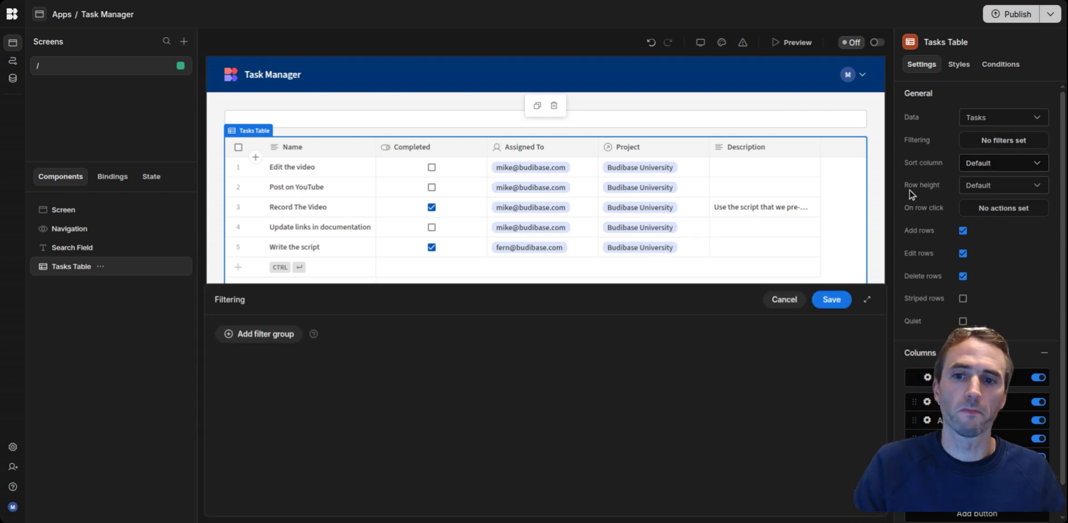
left_click(276, 336)
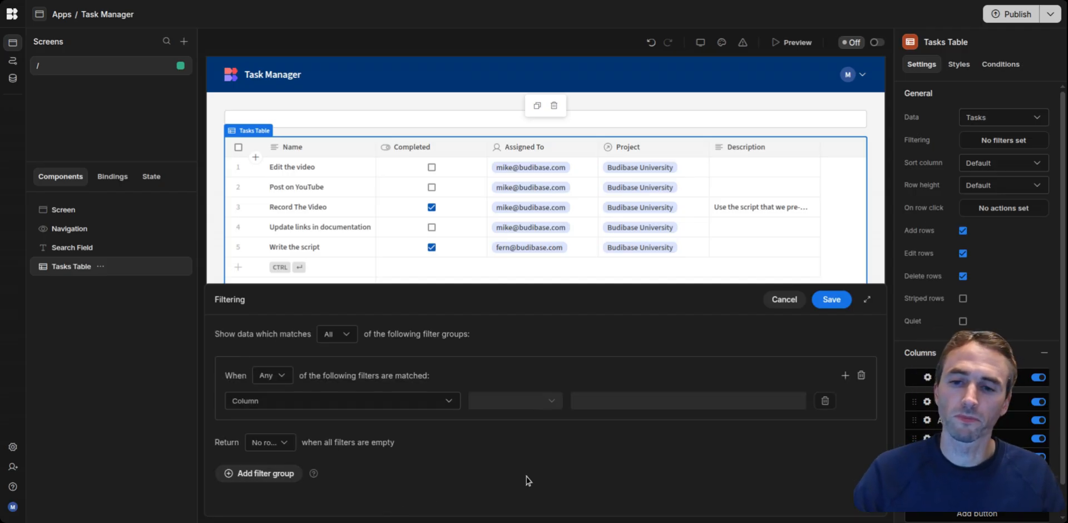
left_click(362, 409)
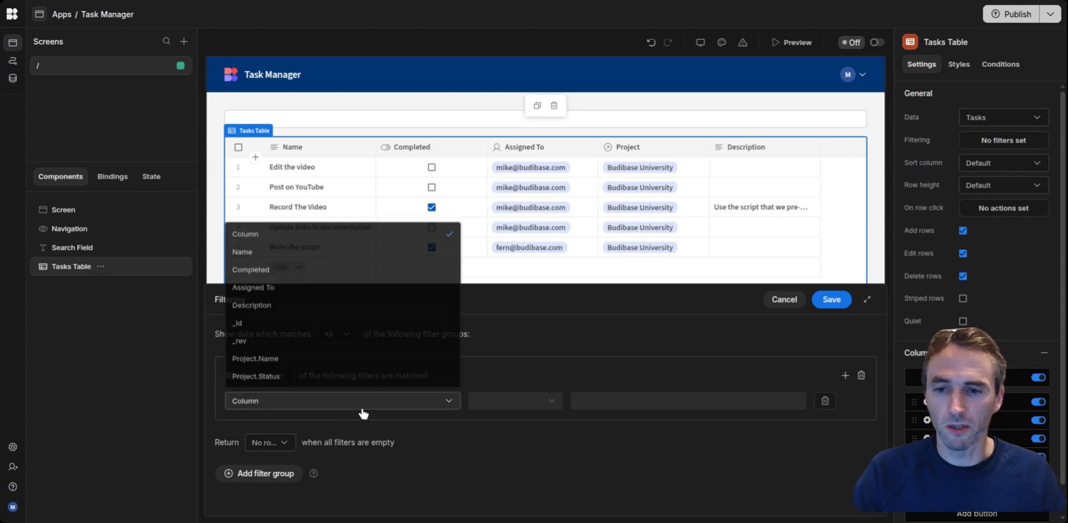
left_click(285, 253)
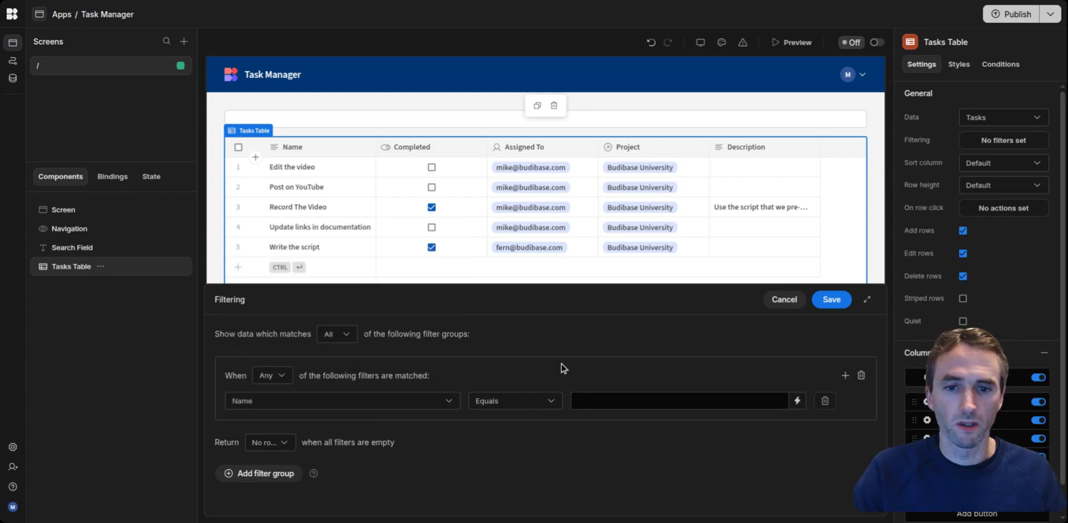
left_click(543, 402)
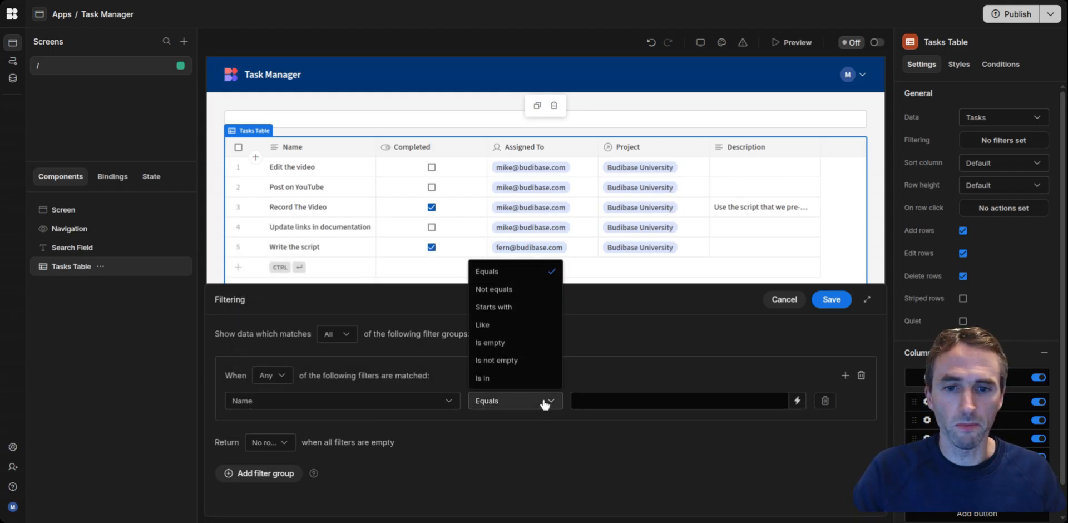
left_click(517, 326)
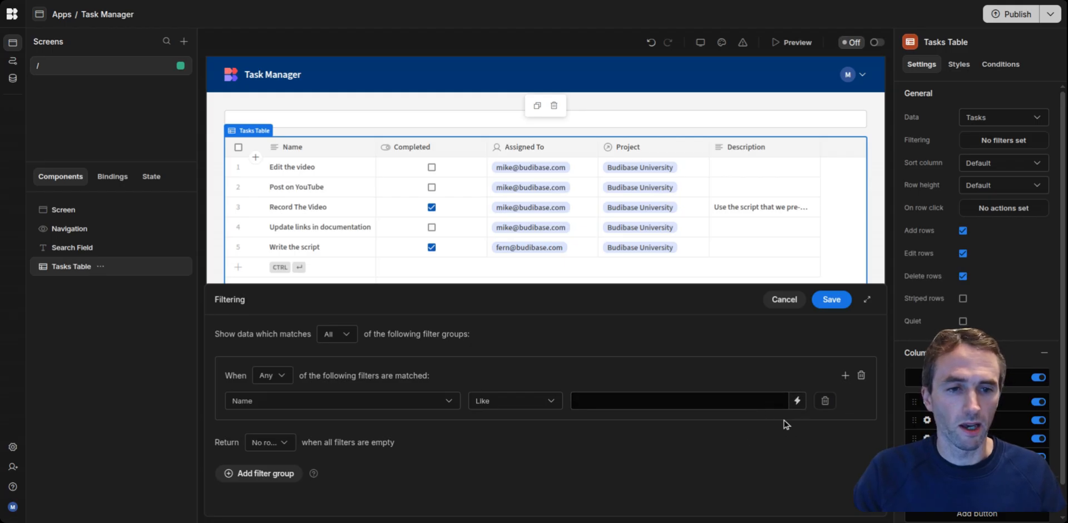
Step: Bind the value of the Name filter condition to {{ [Search Field].Value }}
left_click(798, 402)
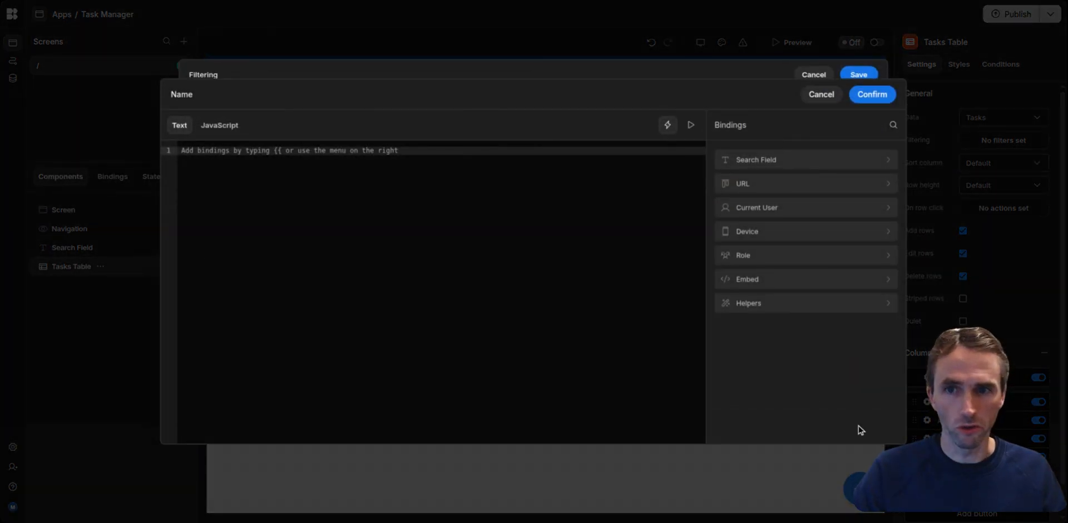
left_click(785, 161)
left_click(784, 163)
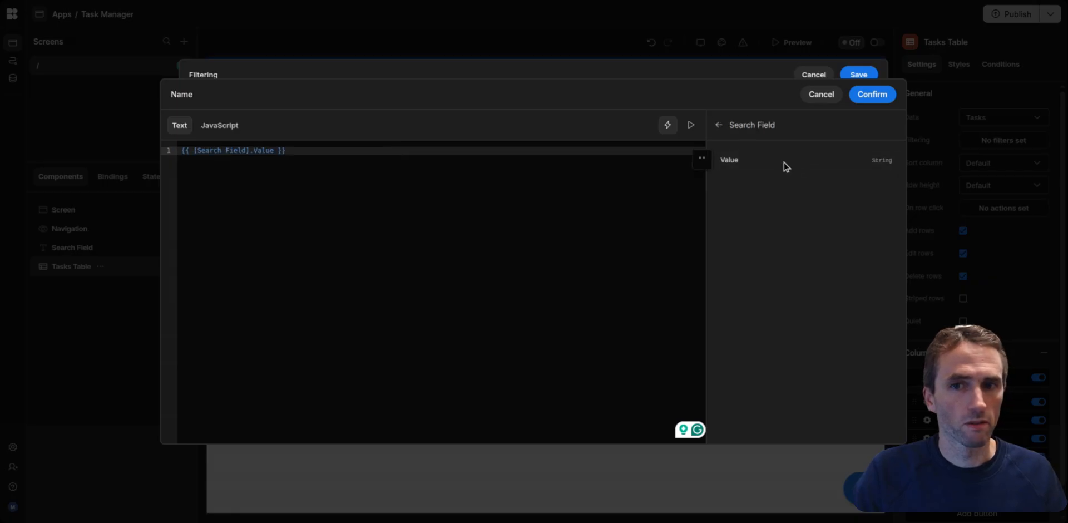
left_click(873, 94)
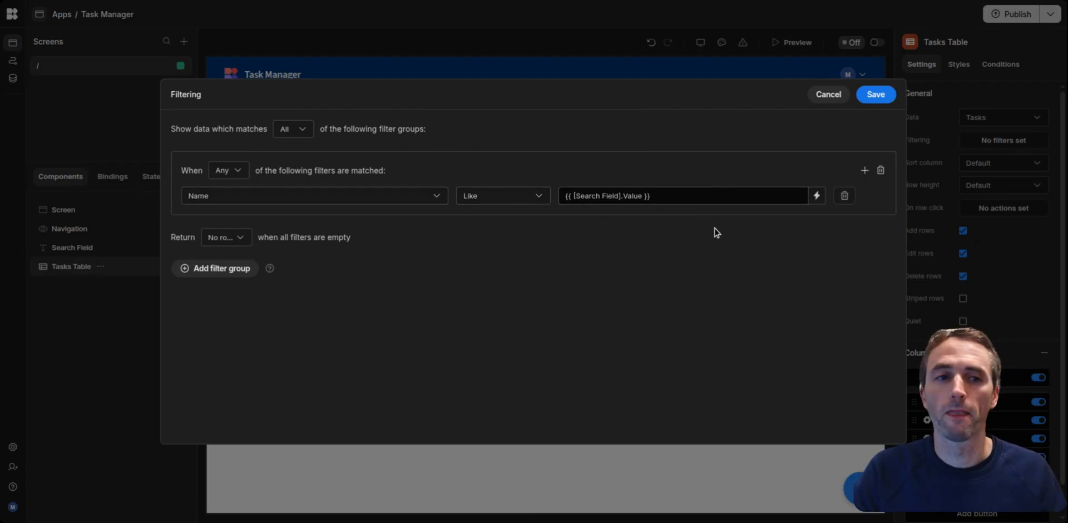
Step: Add a Description condition with the Like operator and value {{ [Search Field].Value }} to the same filter group, and save the filters
left_click(865, 170)
left_click(321, 222)
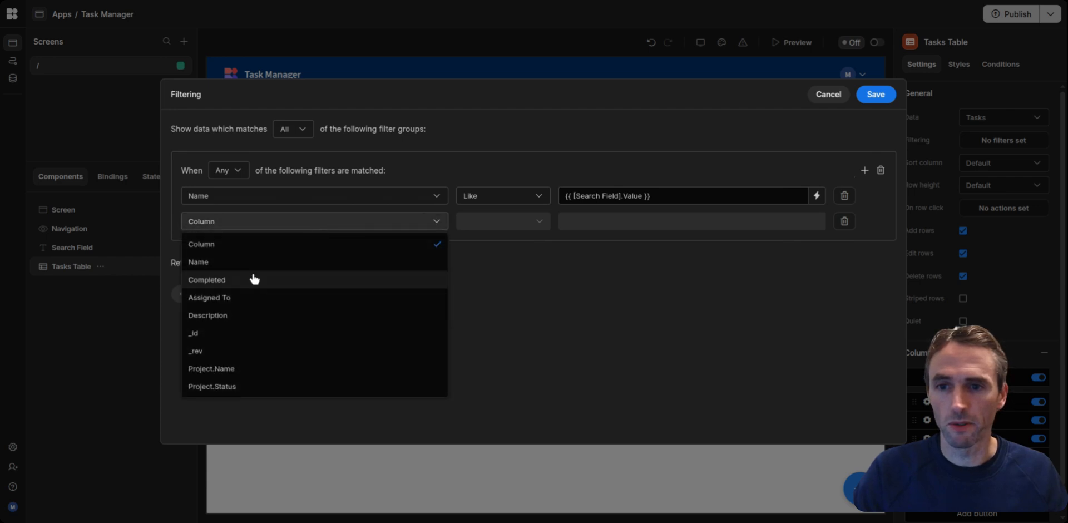
left_click(248, 312)
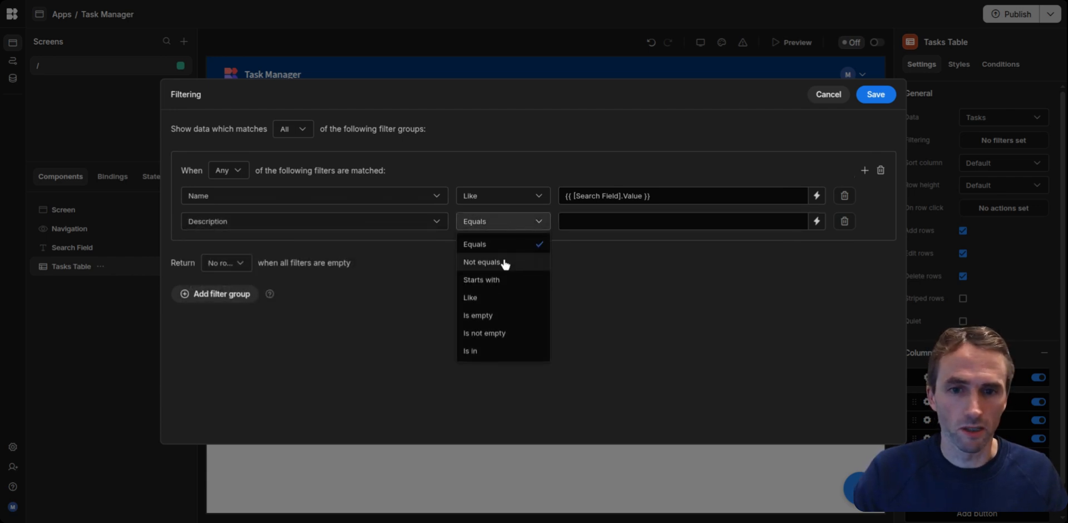
left_click(494, 298)
left_click_drag(652, 196, 547, 195)
key("ctrl+c")
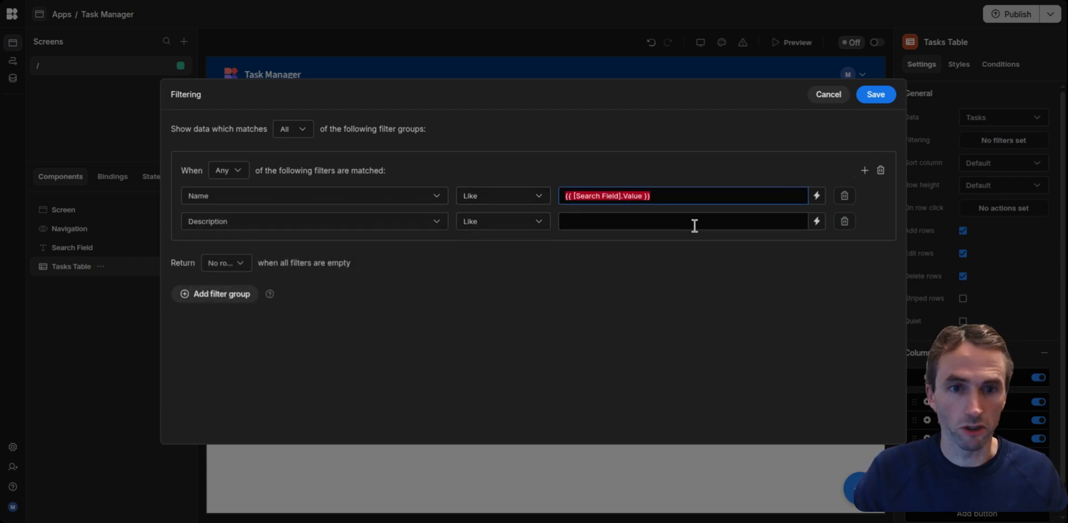
left_click(690, 220)
key("ctrl+v")
left_click(632, 302)
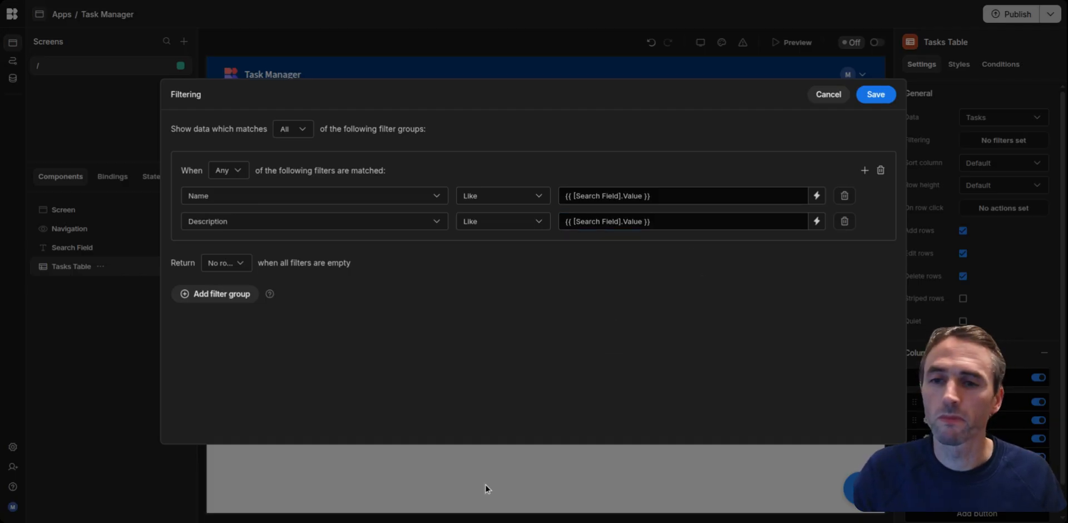
left_click(880, 98)
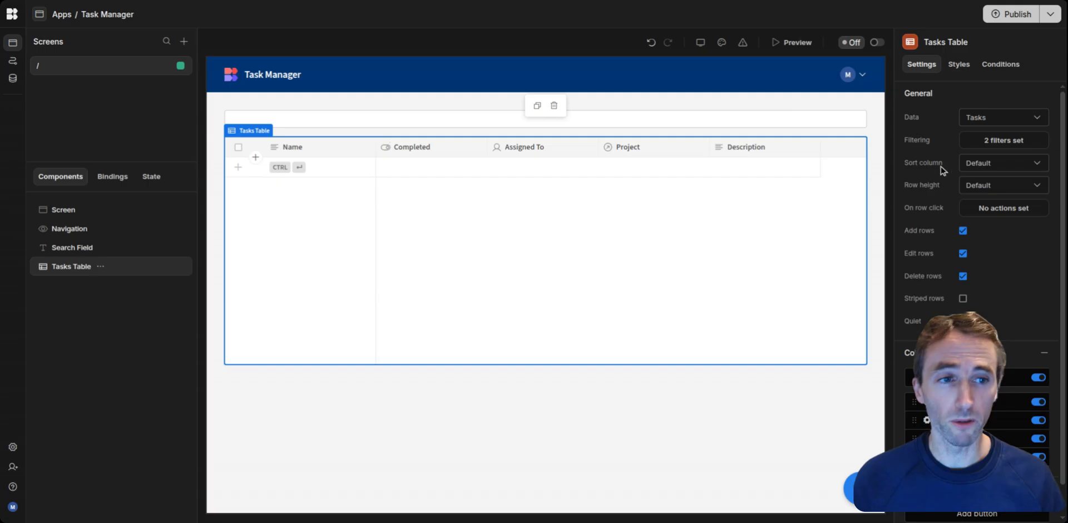
Step: Set the Tasks Table filtering to return all rows when all filters are empty, and save it
left_click(993, 146)
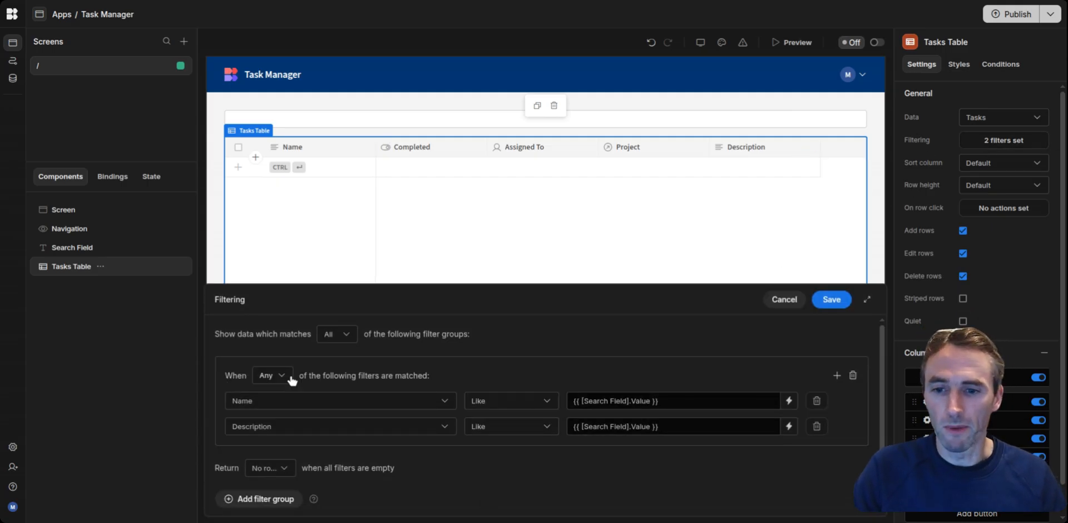
left_click(286, 471)
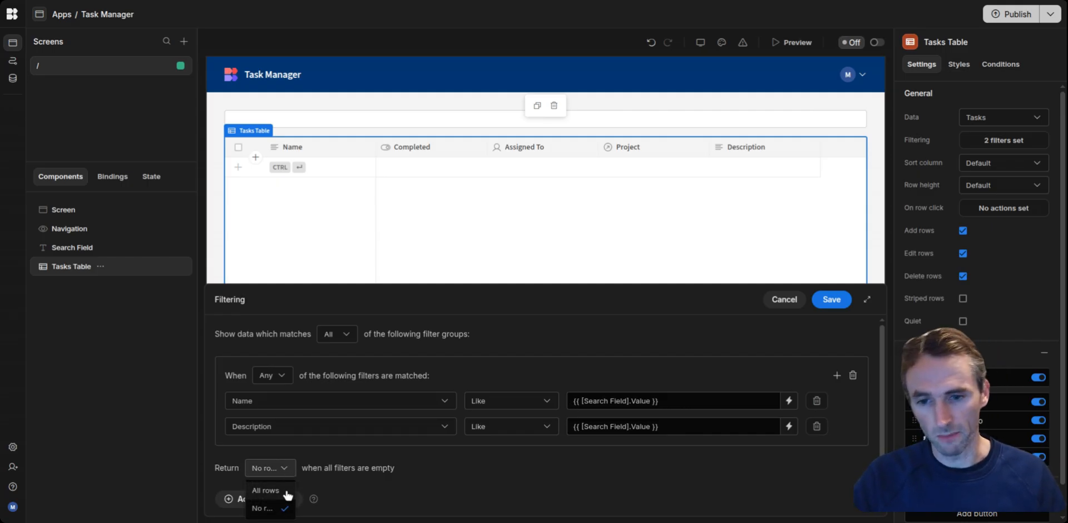
left_click(286, 491)
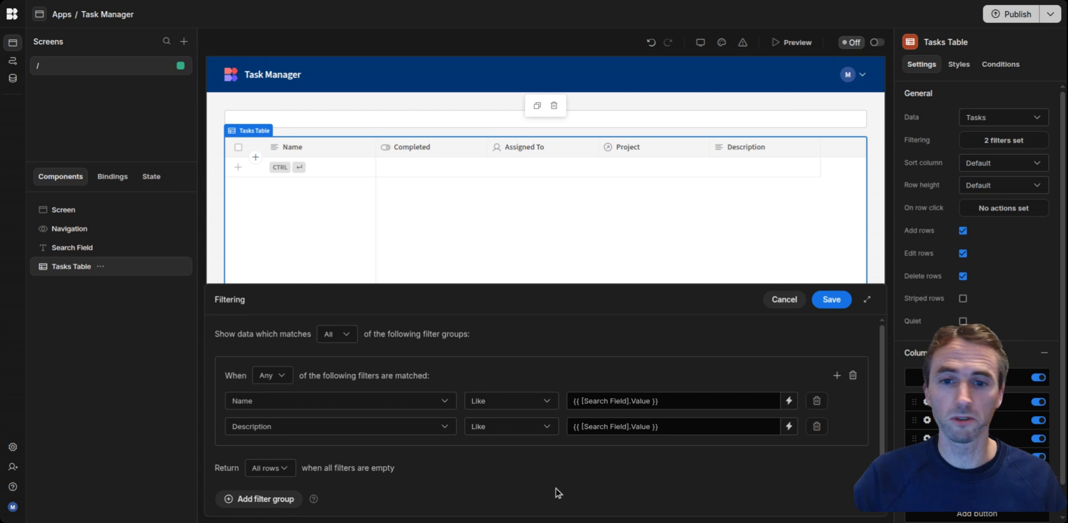
left_click(833, 301)
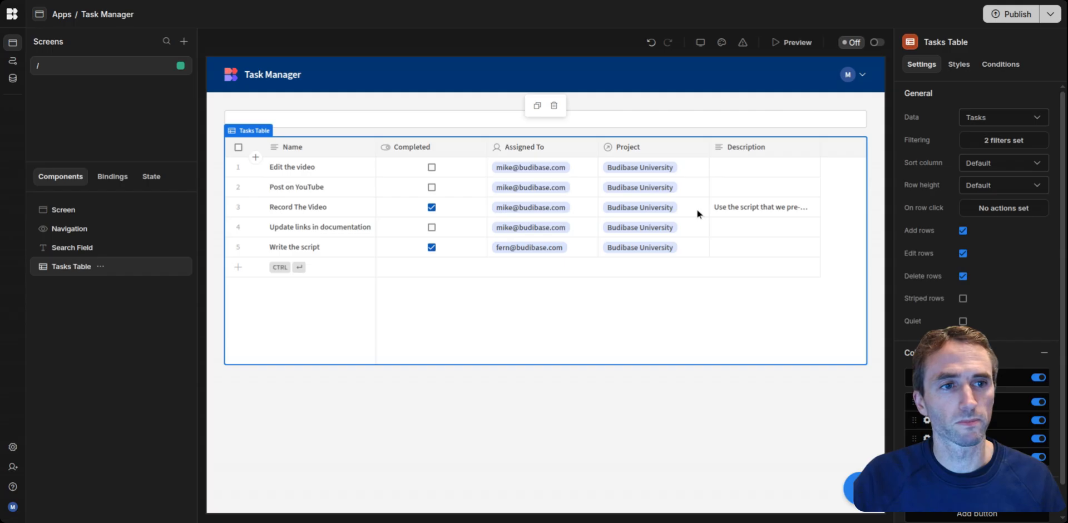
left_click(999, 145)
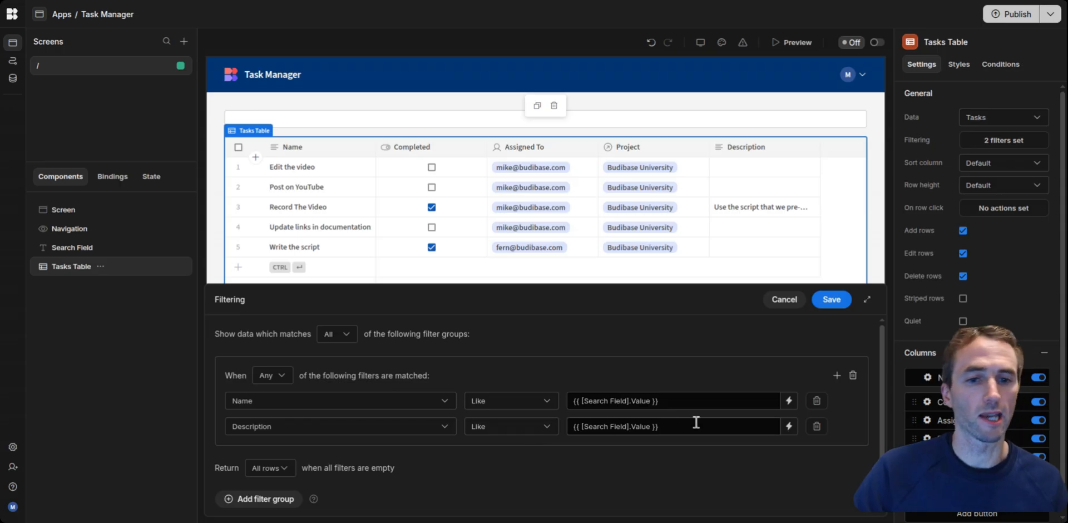
left_click(272, 375)
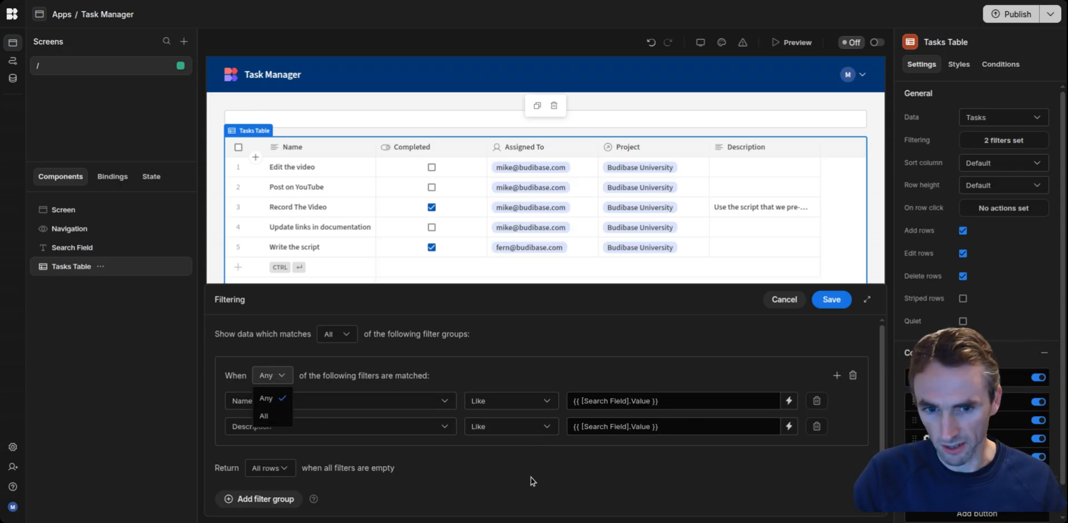
left_click(632, 504)
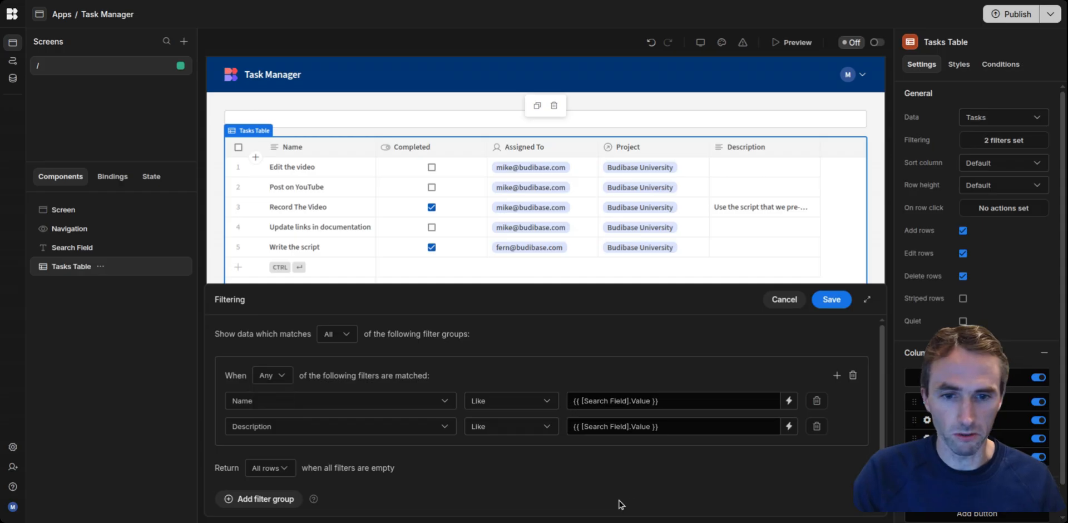
scroll(559, 467, "down", 1)
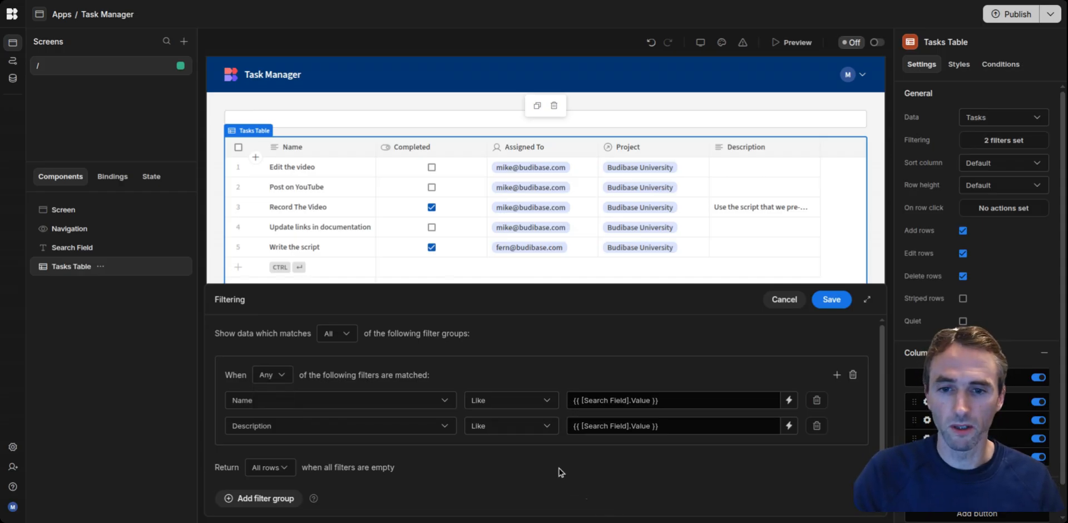
left_click(281, 498)
scroll(512, 459, "down", 2)
scroll(504, 453, "up", 2)
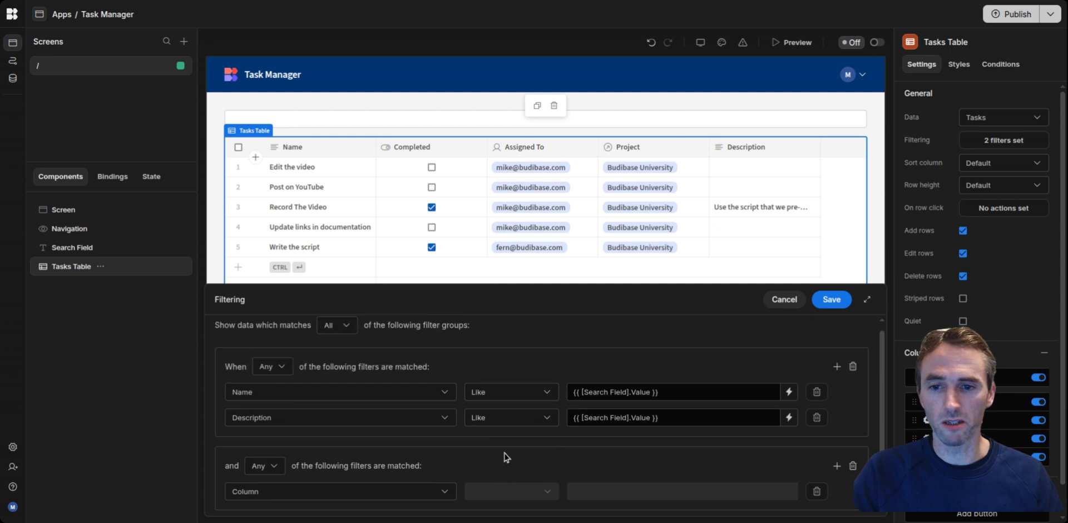
left_click(282, 370)
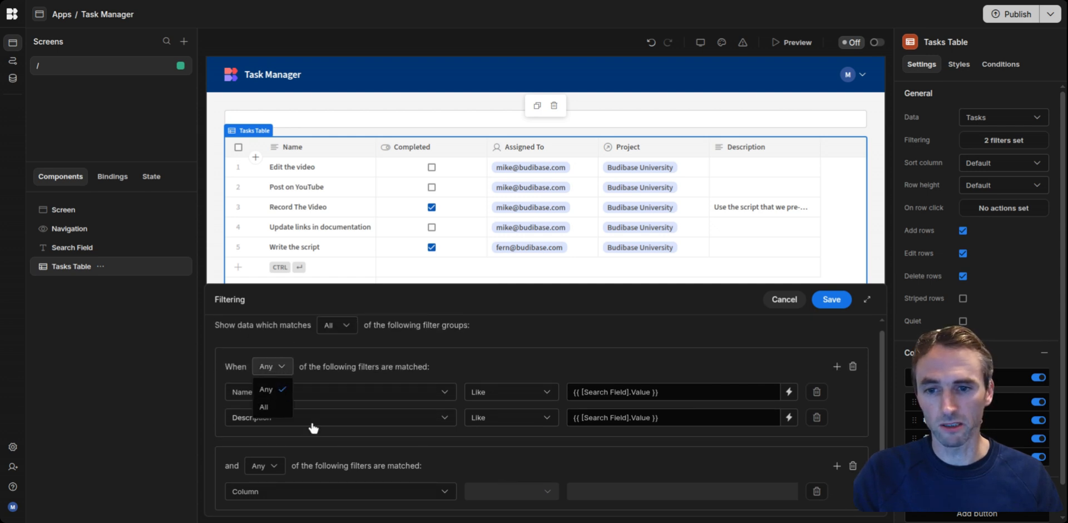
left_click(533, 470)
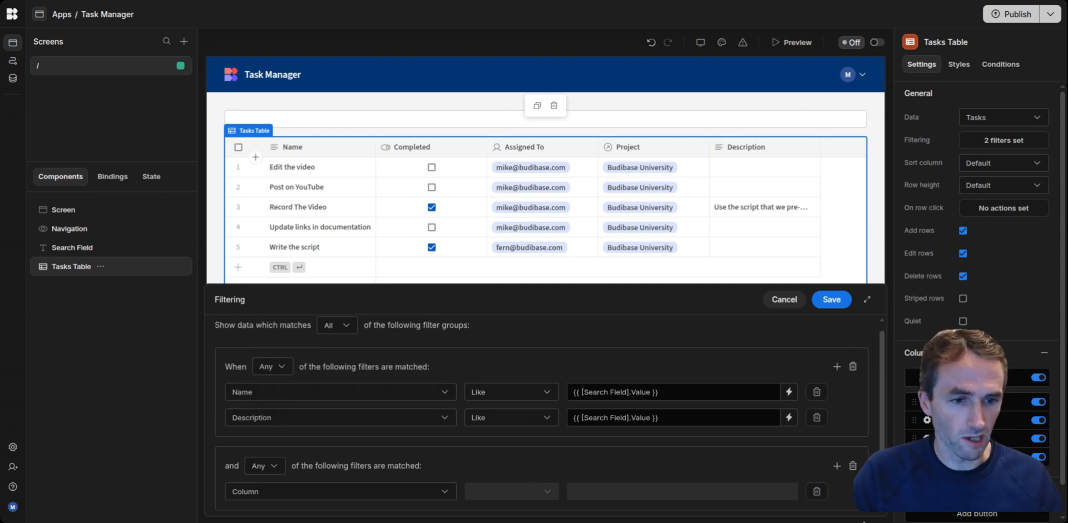
left_click(853, 466)
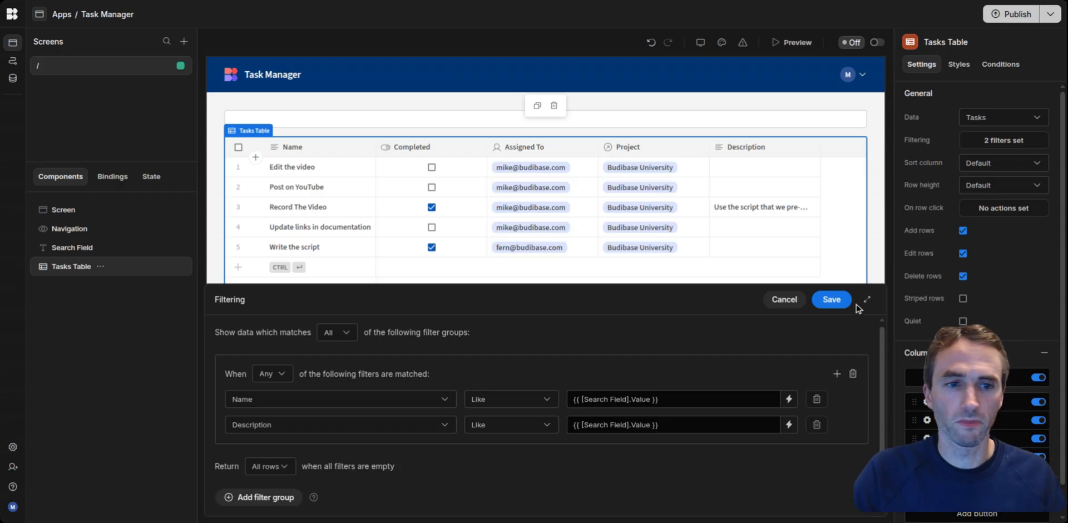
left_click(837, 303)
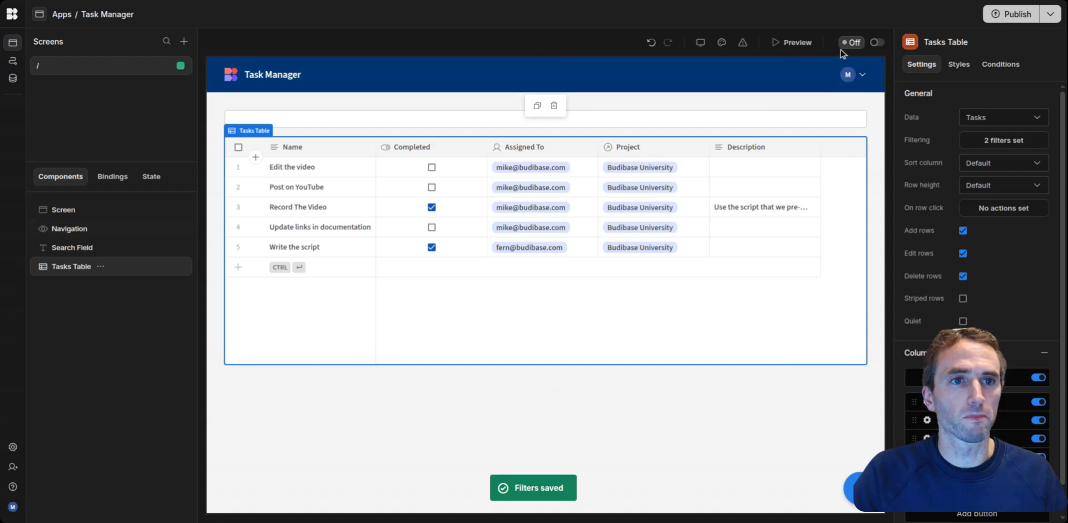
Step: Preview the app, test the search field by searching the tasks for "script", and close the preview
left_click(796, 43)
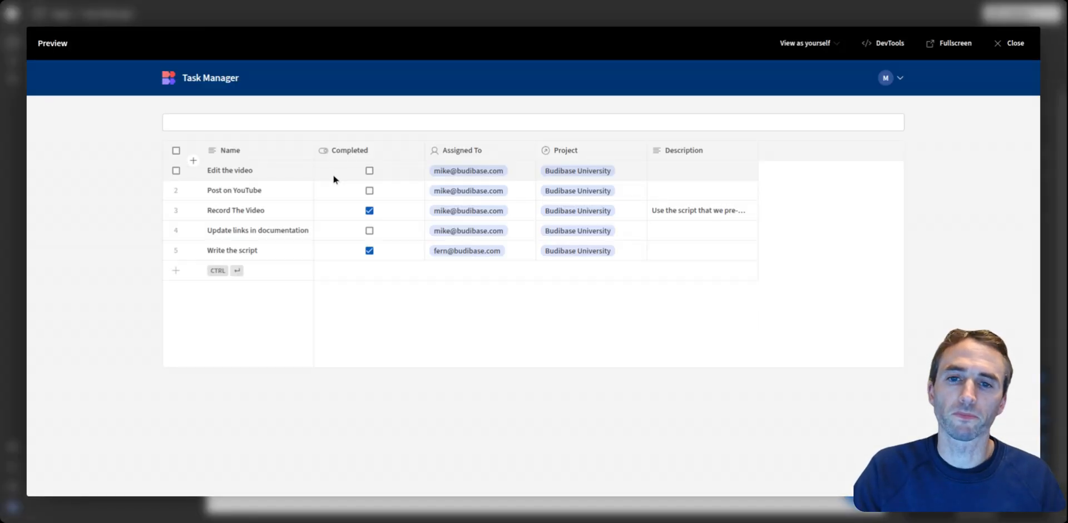
left_click(274, 118)
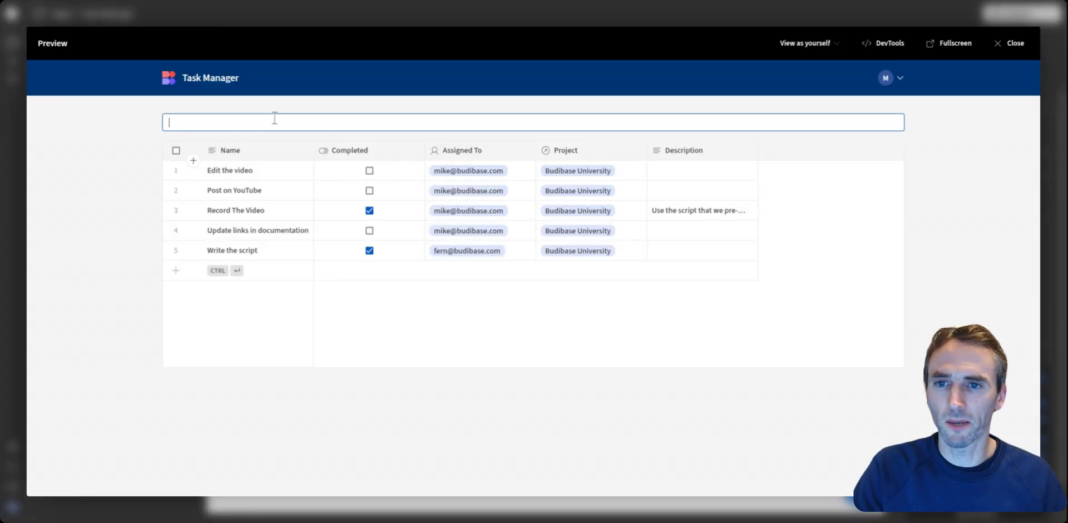
type("sc")
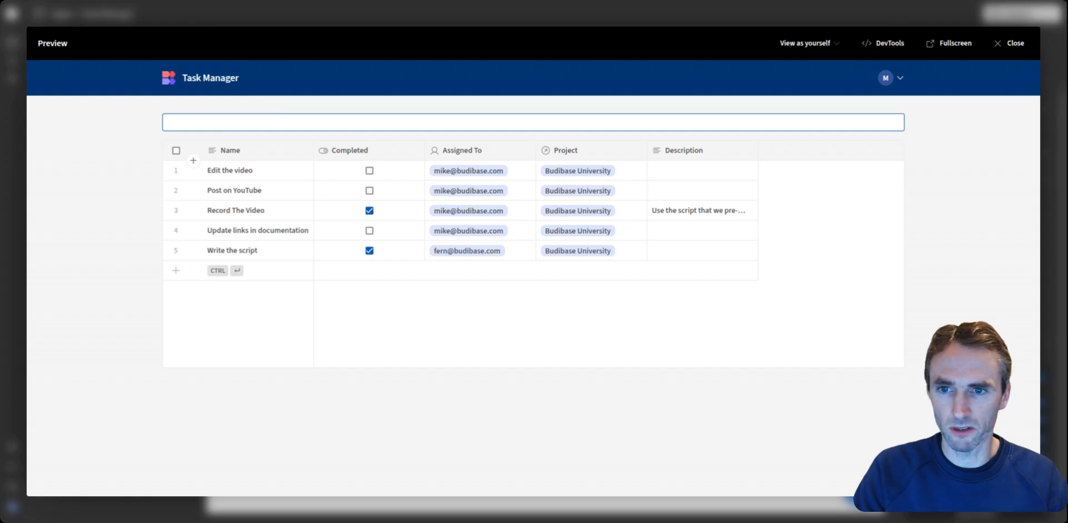
type("ript")
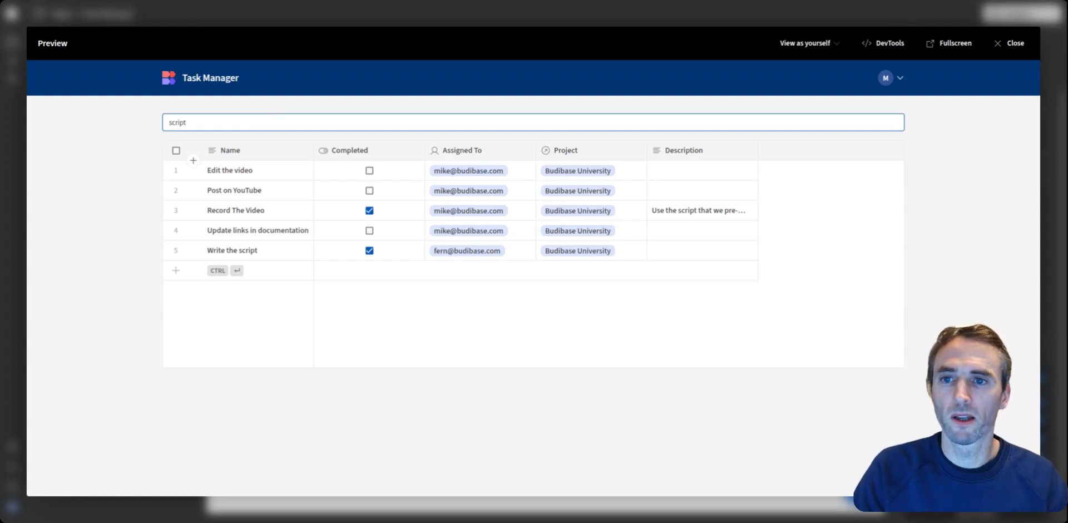
key("Return")
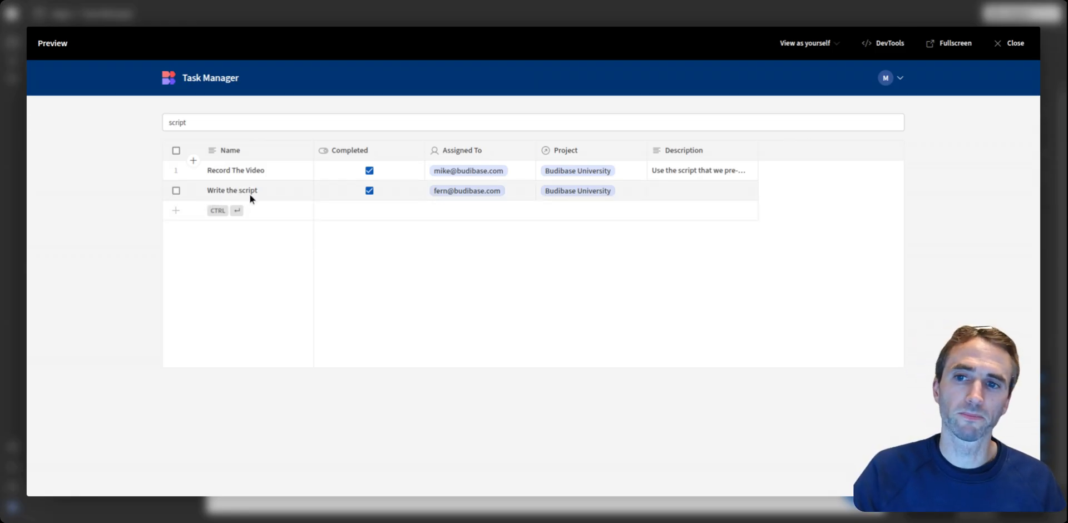
left_click(1011, 44)
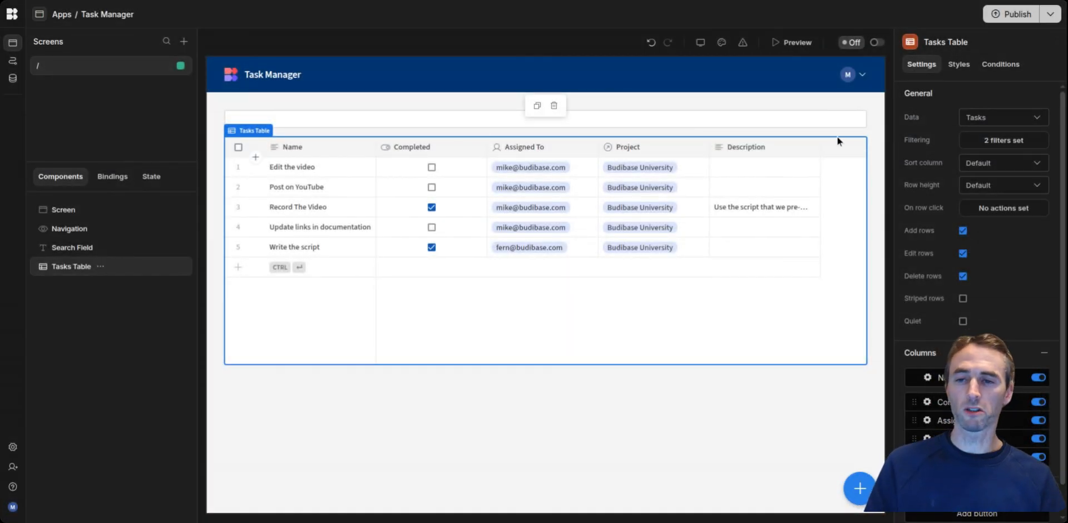